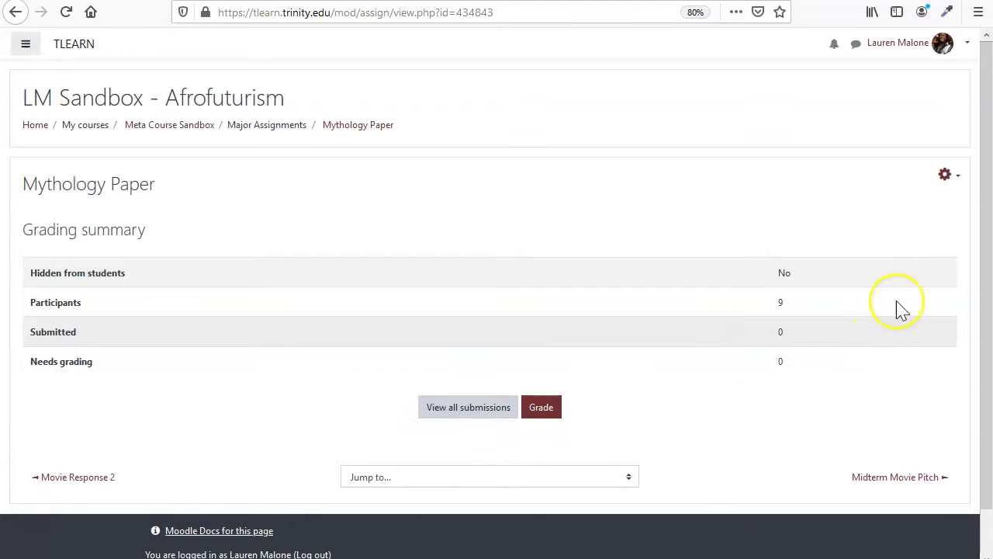
# Open the gear actions menu at the top right of the Mythology Paper page.
pyautogui.moveTo(934, 237); pyautogui.dragTo(932, 281)
pyautogui.click(934, 277)
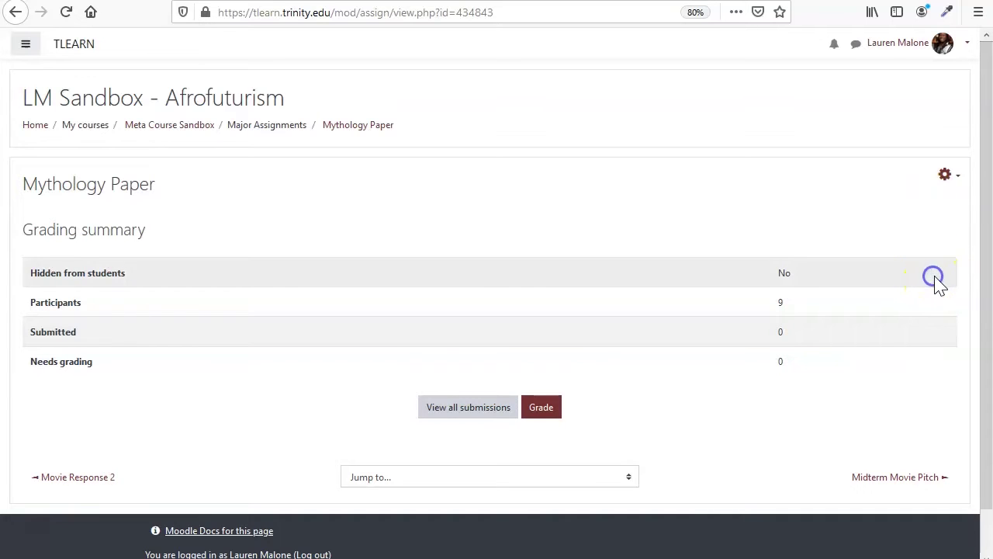
# Open the assignment's Edit settings page and expand its Grade section.
pyautogui.click(945, 176)
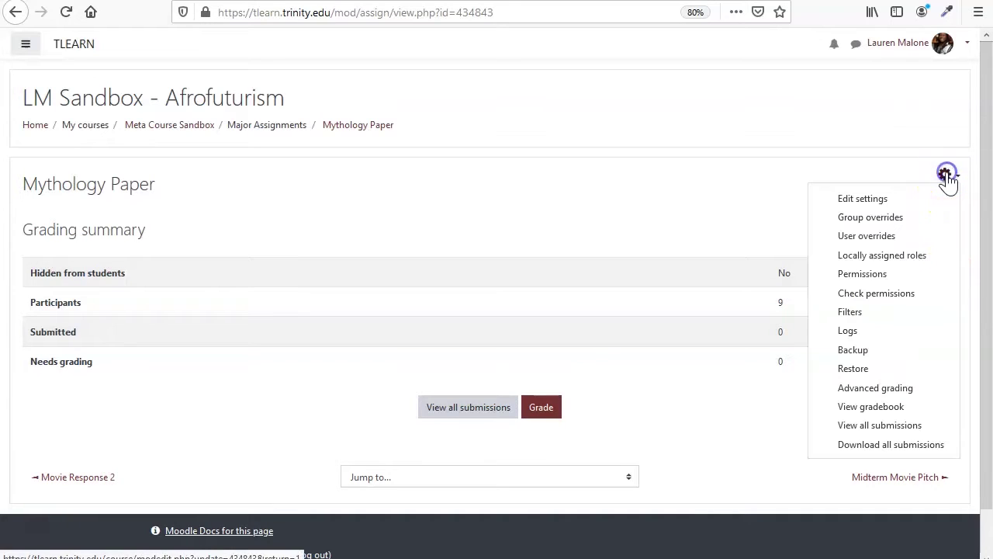
pyautogui.click(890, 199)
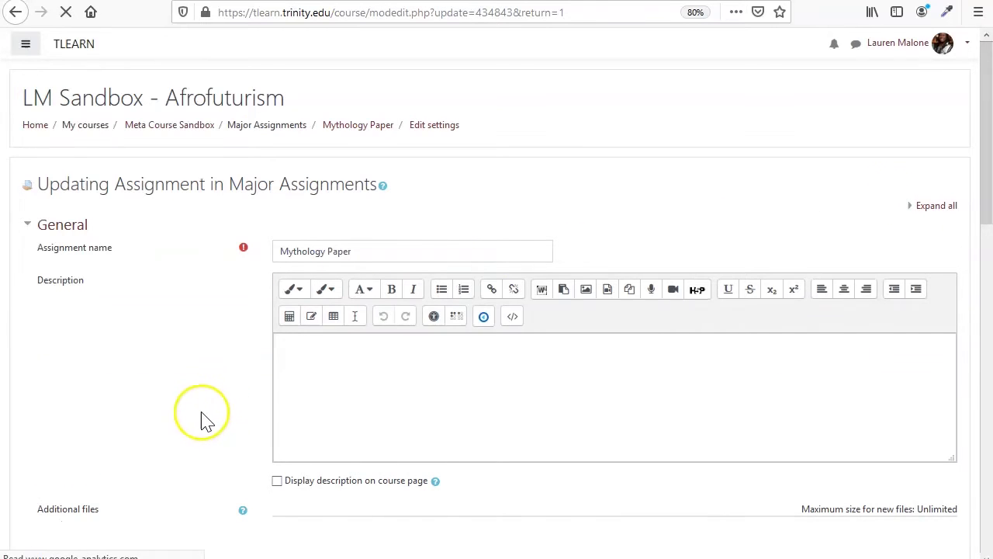
pyautogui.scroll(-3, 230, 419)
pyautogui.scroll(-9, 231, 419)
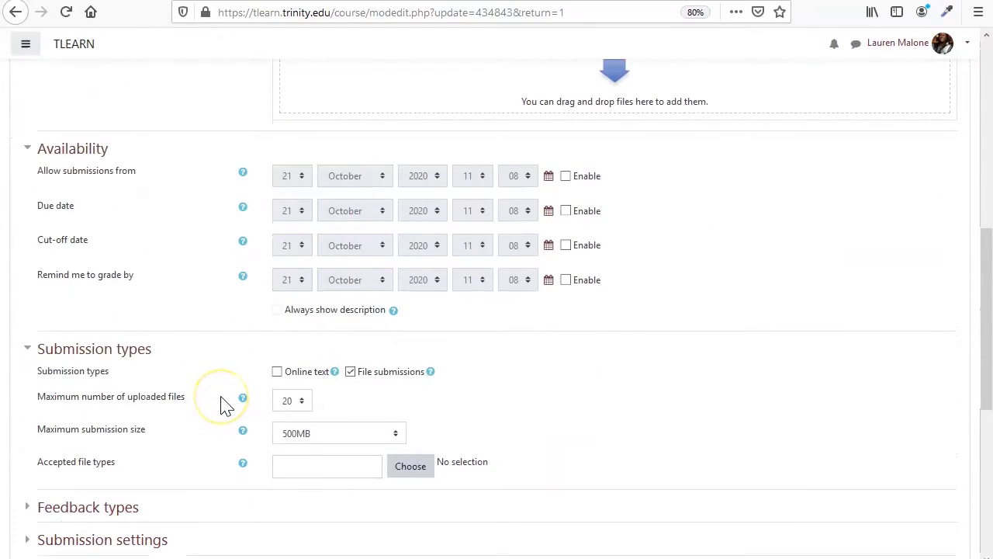
pyautogui.scroll(-4, 221, 403)
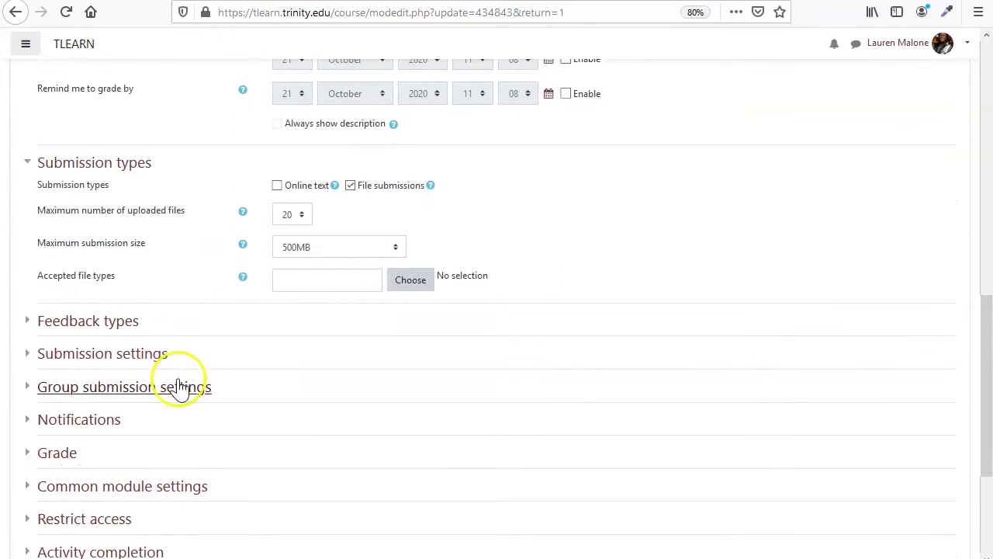
pyautogui.scroll(-2, 178, 386)
pyautogui.click(51, 381)
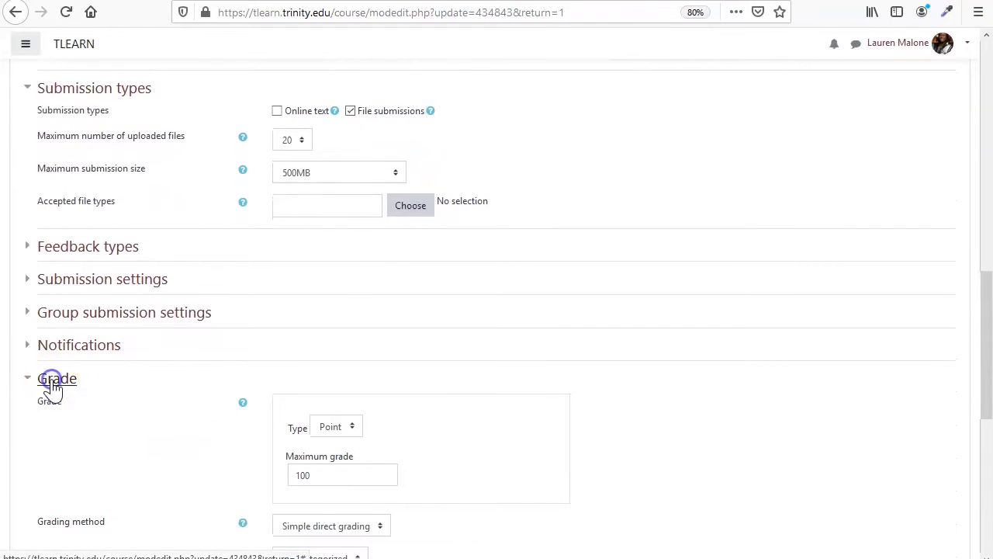
pyautogui.scroll(-3, 159, 409)
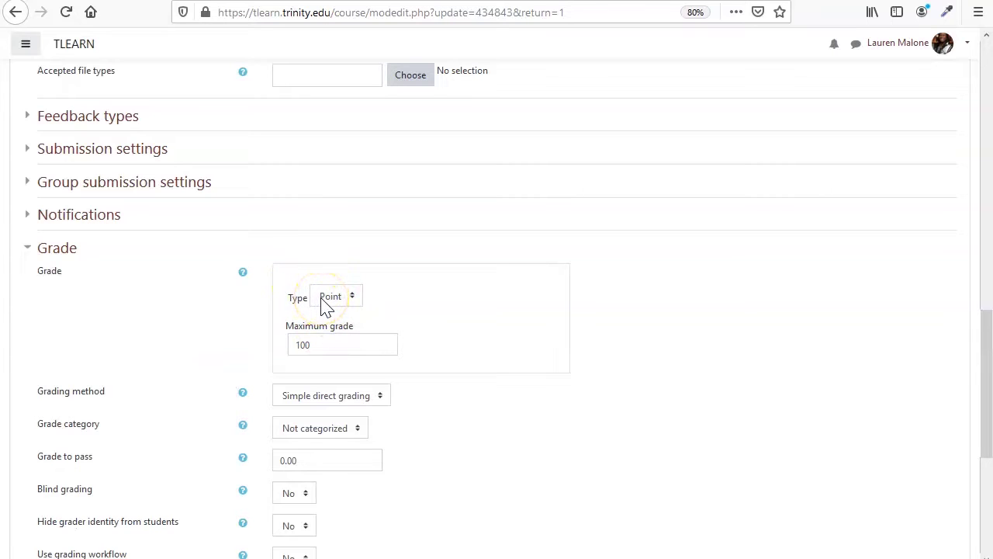
# Keep maximum grade 100, choose Rubric as grading method, and save and return to course.
pyautogui.doubleClick(344, 345)
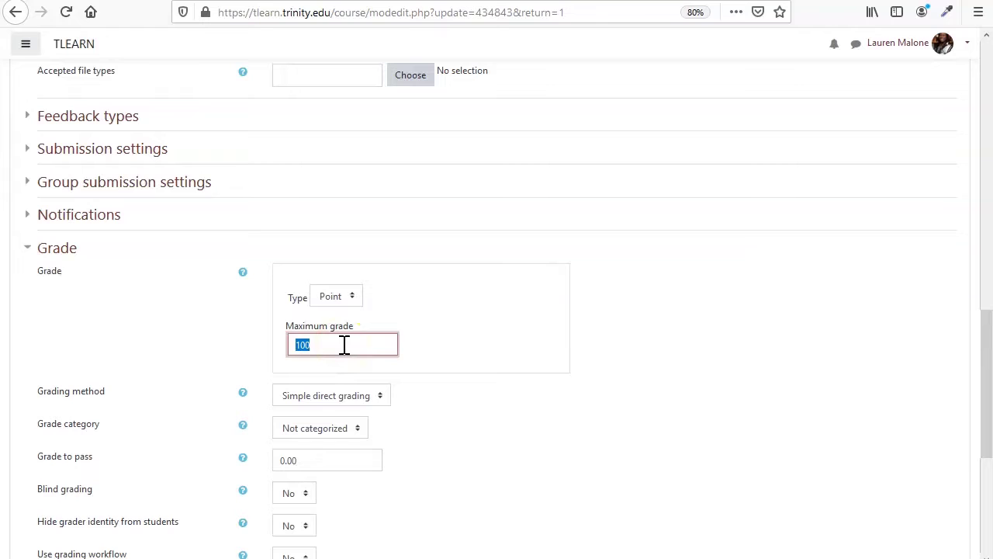
pyautogui.click(344, 345)
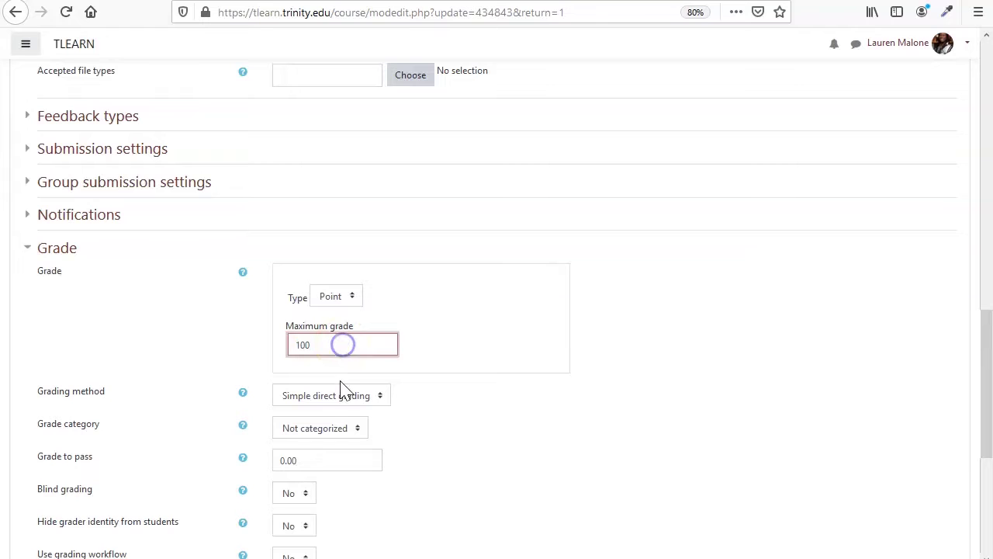
pyautogui.doubleClick(90, 393)
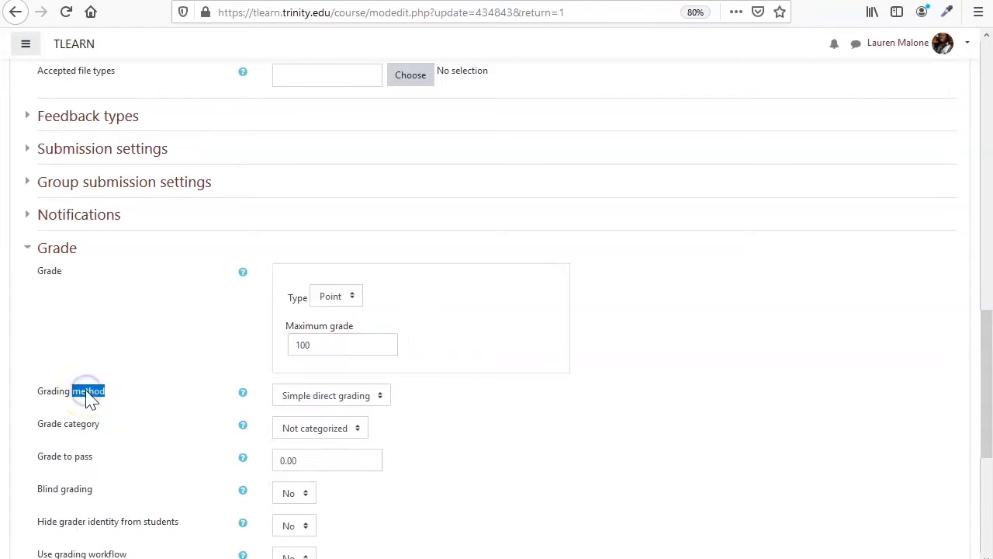
pyautogui.click(321, 397)
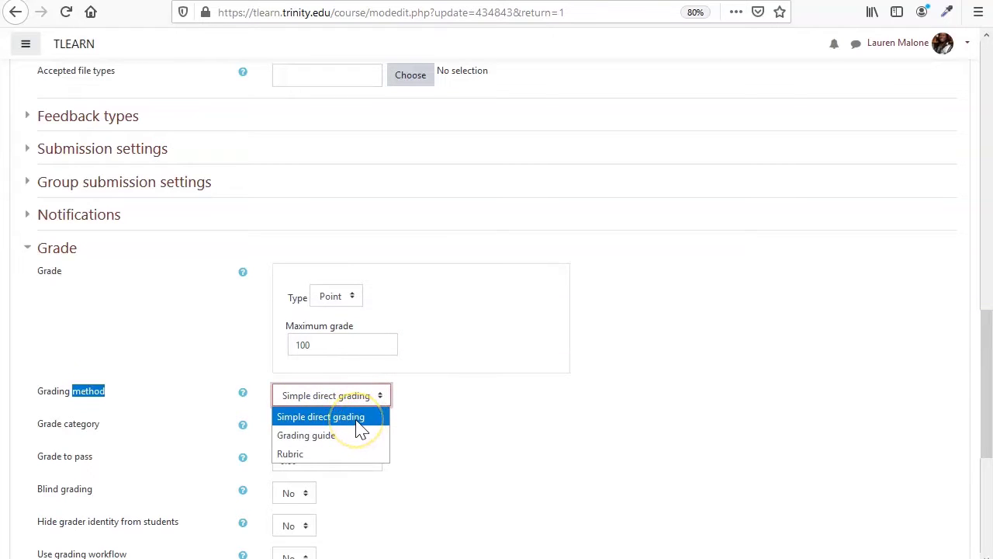
pyautogui.click(325, 454)
pyautogui.click(415, 429)
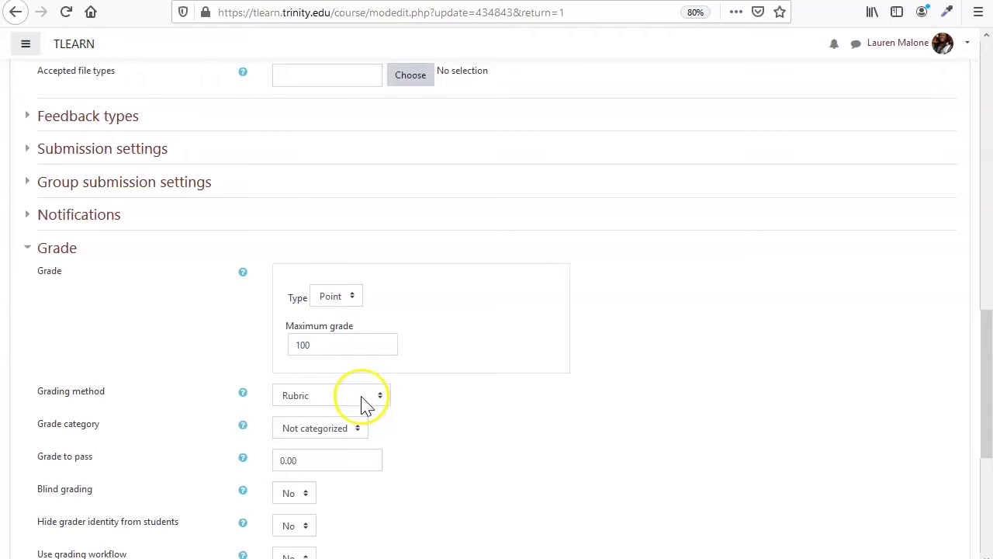
pyautogui.scroll(-3, 395, 408)
pyautogui.scroll(-3, 397, 409)
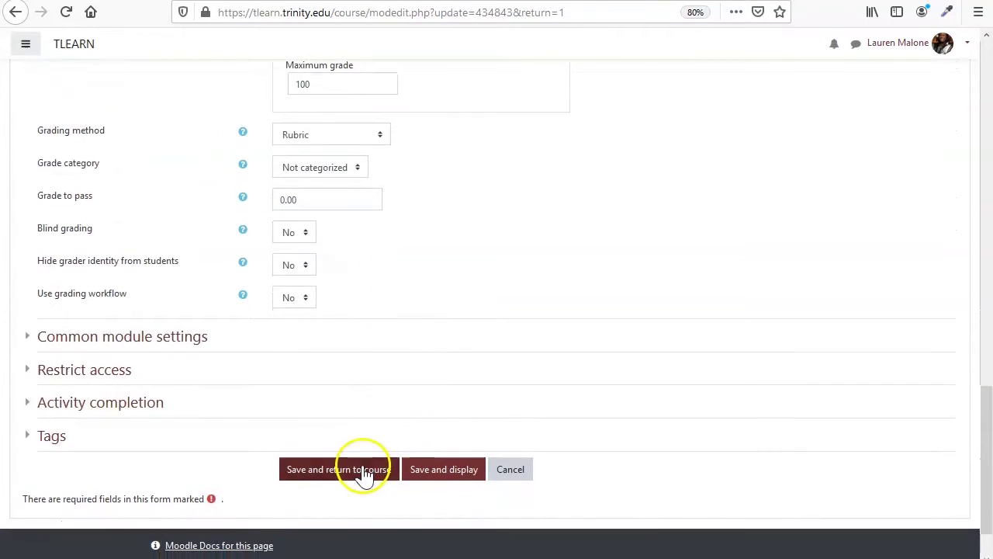
pyautogui.click(364, 471)
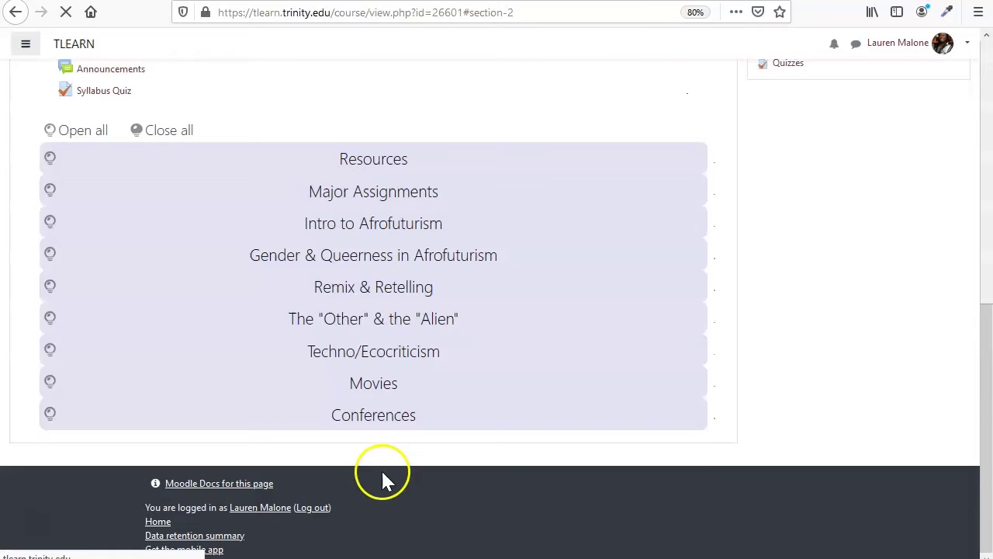
# Open Mythology Paper under Major Assignments and show its gear menu with Define rubric.
pyautogui.scroll(7, 421, 465)
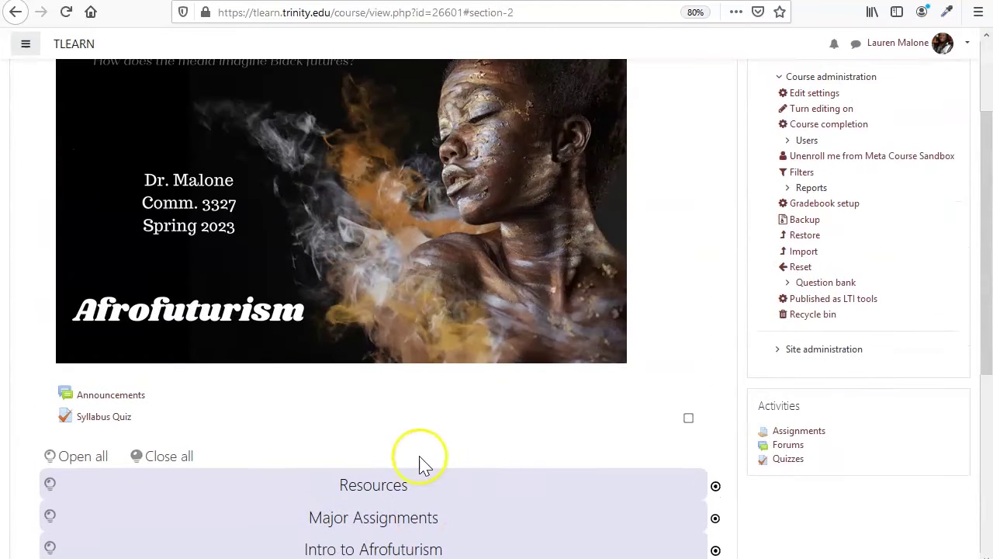
pyautogui.scroll(-2, 403, 465)
pyautogui.click(376, 448)
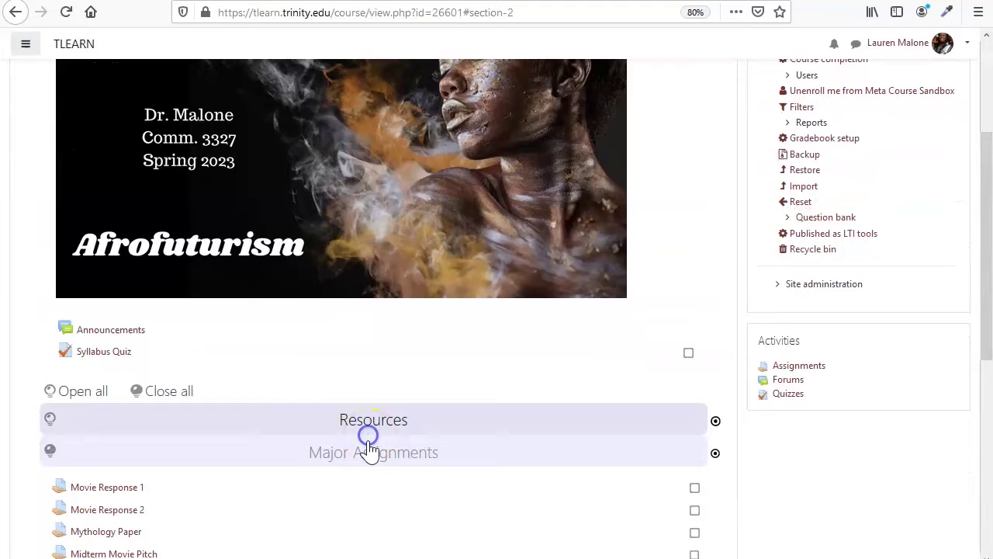
pyautogui.scroll(-3, 394, 461)
pyautogui.scroll(-2, 394, 462)
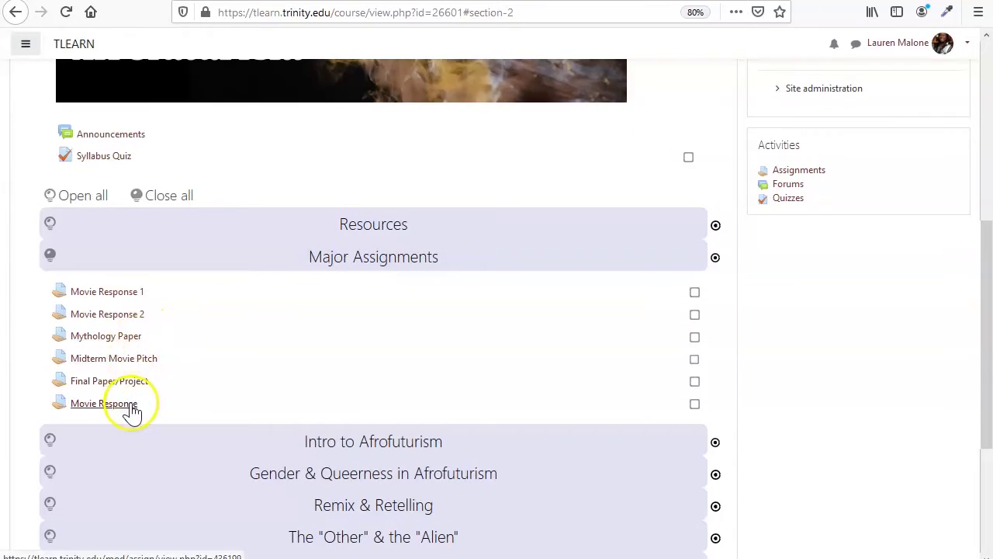
pyautogui.click(122, 336)
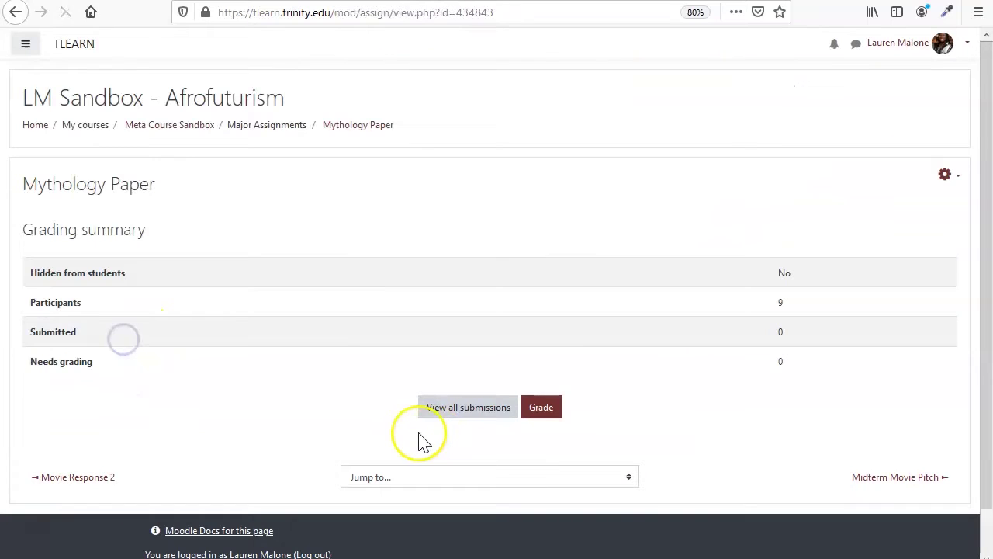
pyautogui.click(948, 176)
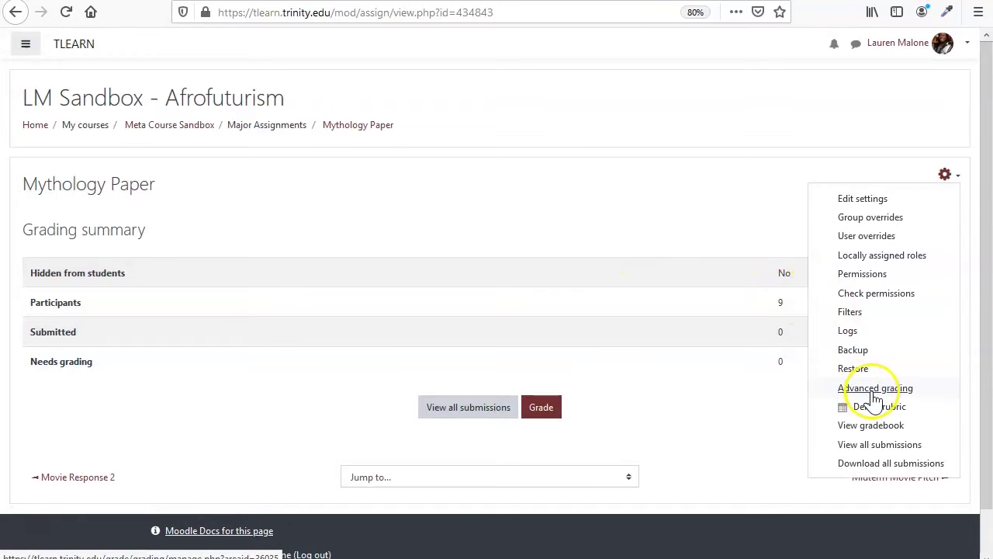
pyautogui.click(621, 385)
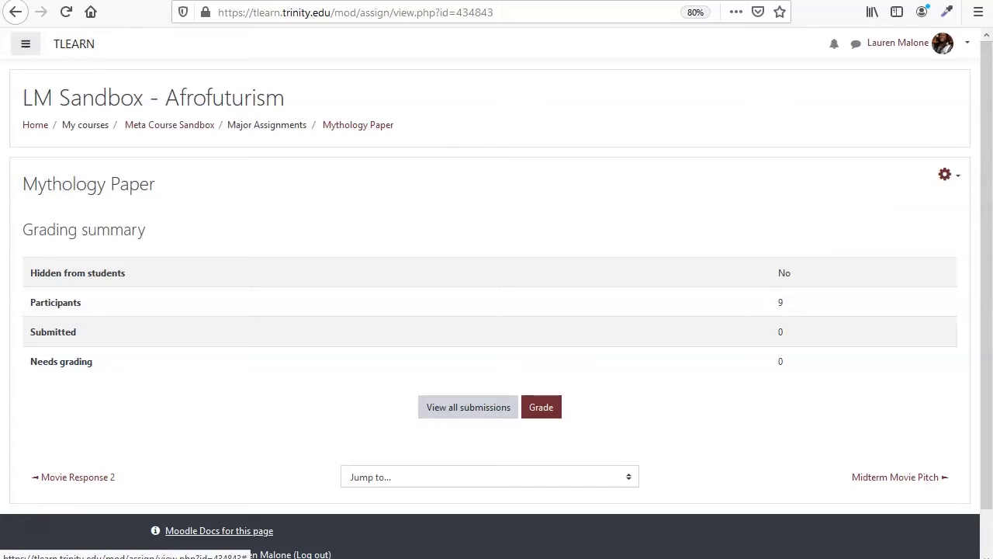
pyautogui.click(959, 179)
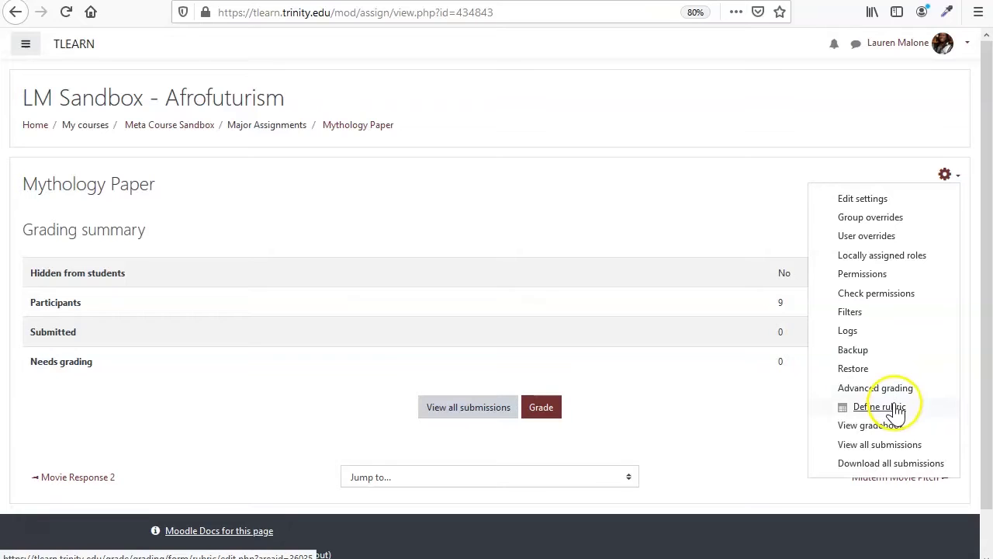
# Start a new rubric named 'Myth Paper 1', leaving its description empty.
pyautogui.click(896, 408)
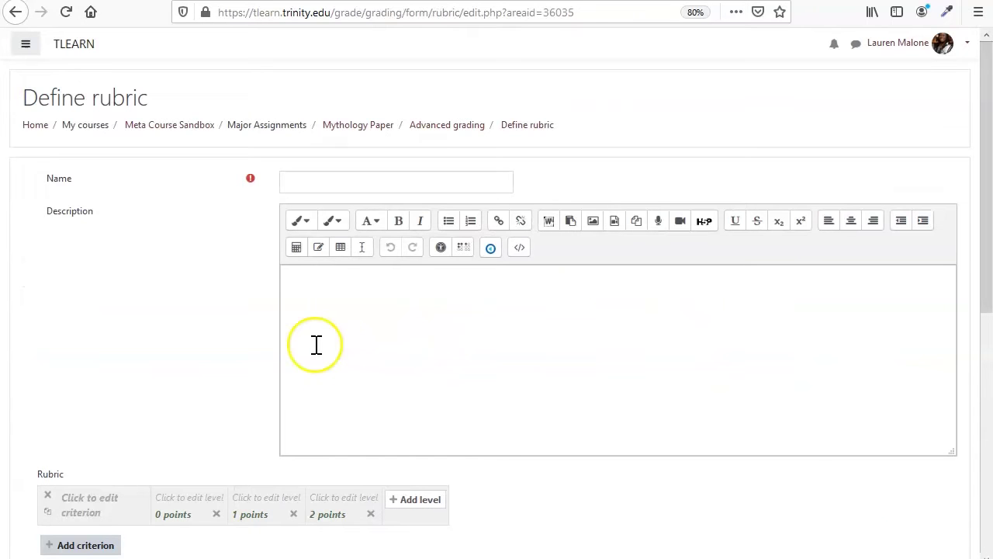
pyautogui.click(393, 182)
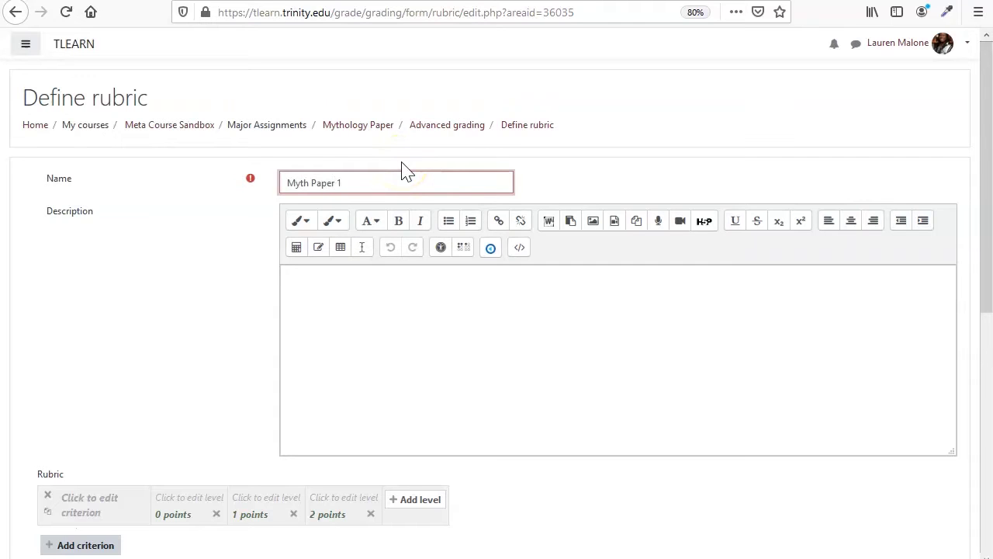
pyautogui.click(383, 357)
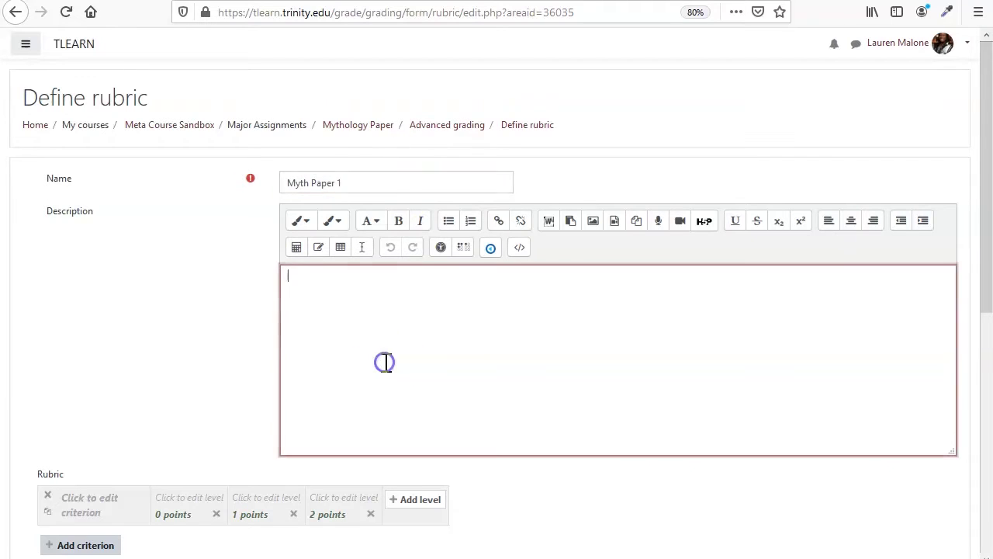
pyautogui.click(252, 410)
pyautogui.scroll(-3, 250, 409)
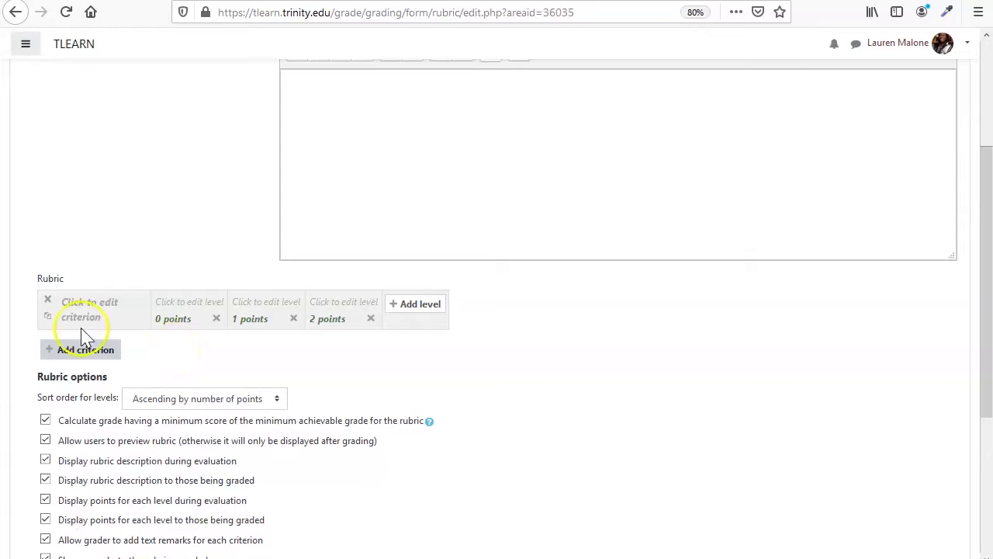
# Name the rubric levels Needs Work, Fair, Good and Excellent, adding a fourth level.
pyautogui.click(183, 301)
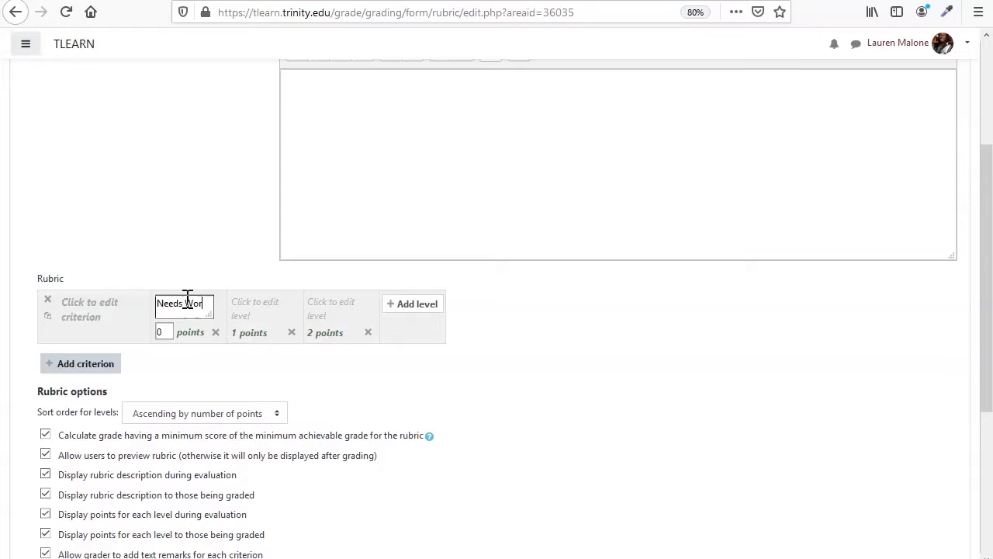
pyautogui.click(261, 307)
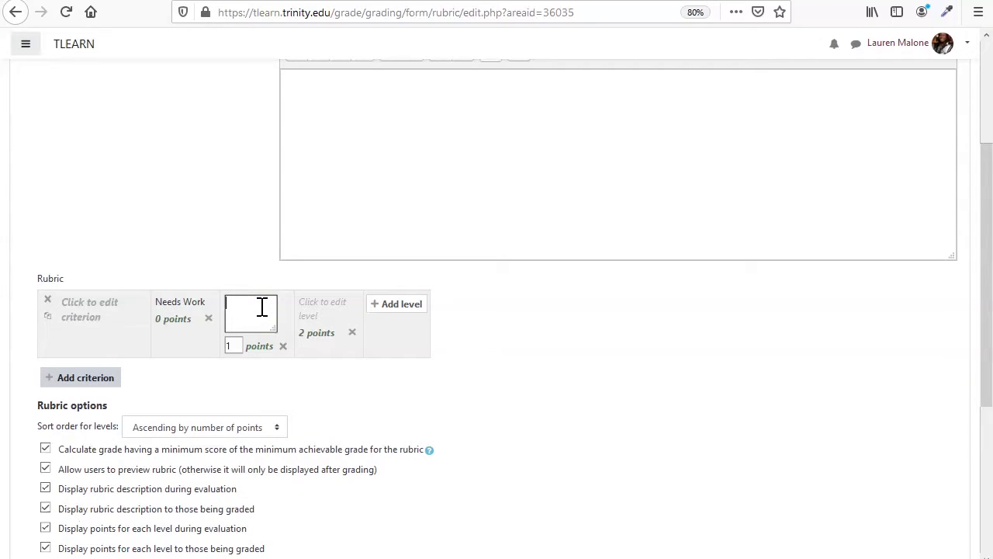
pyautogui.click(318, 306)
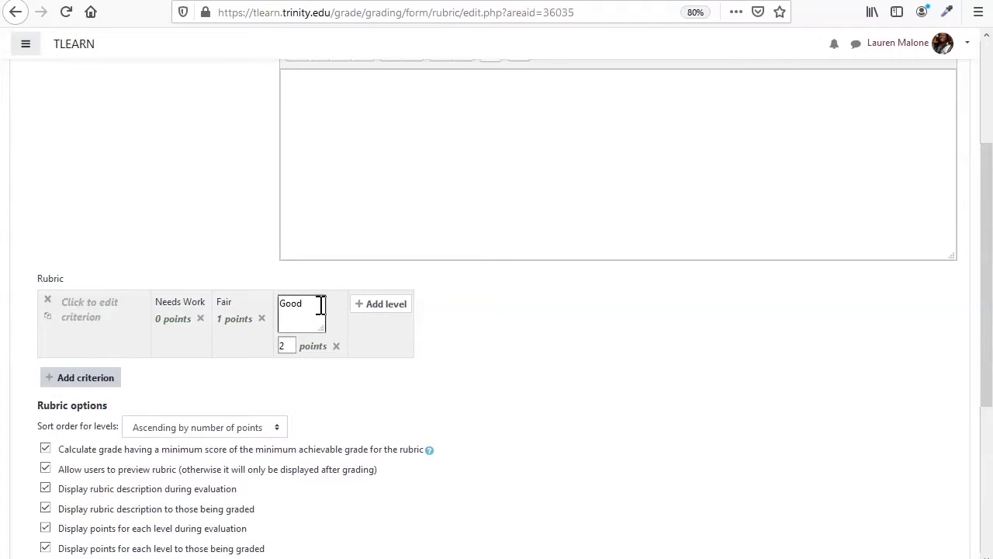
pyautogui.click(315, 272)
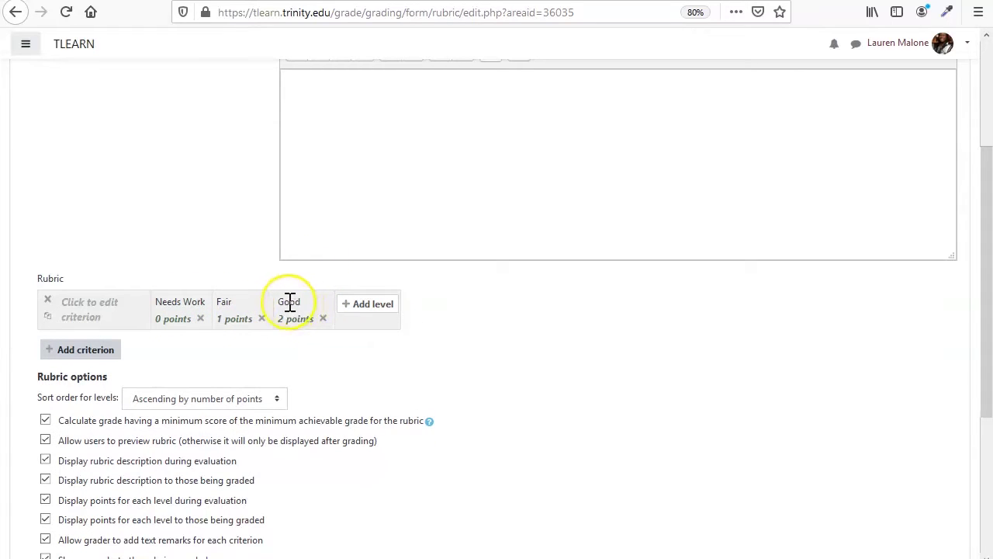
pyautogui.click(364, 305)
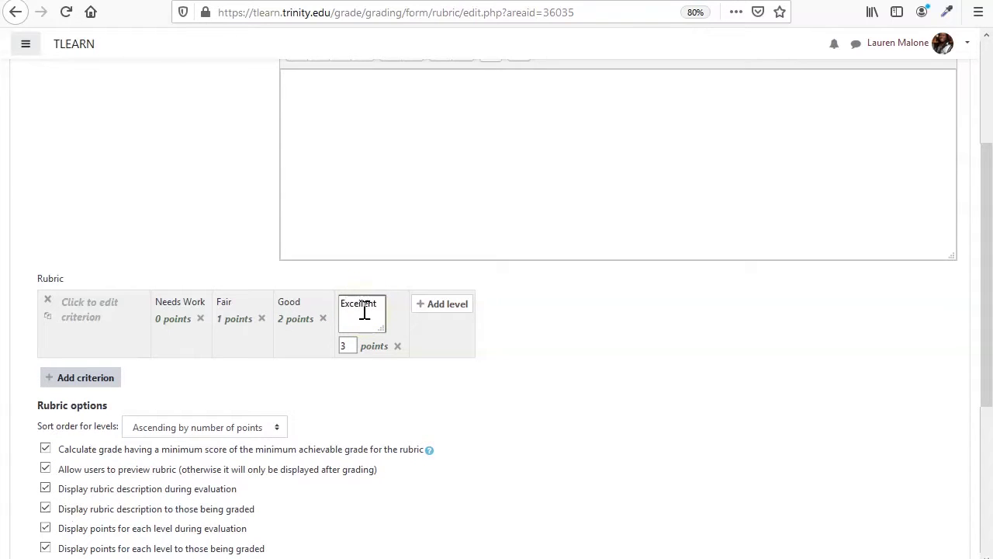
pyautogui.click(310, 392)
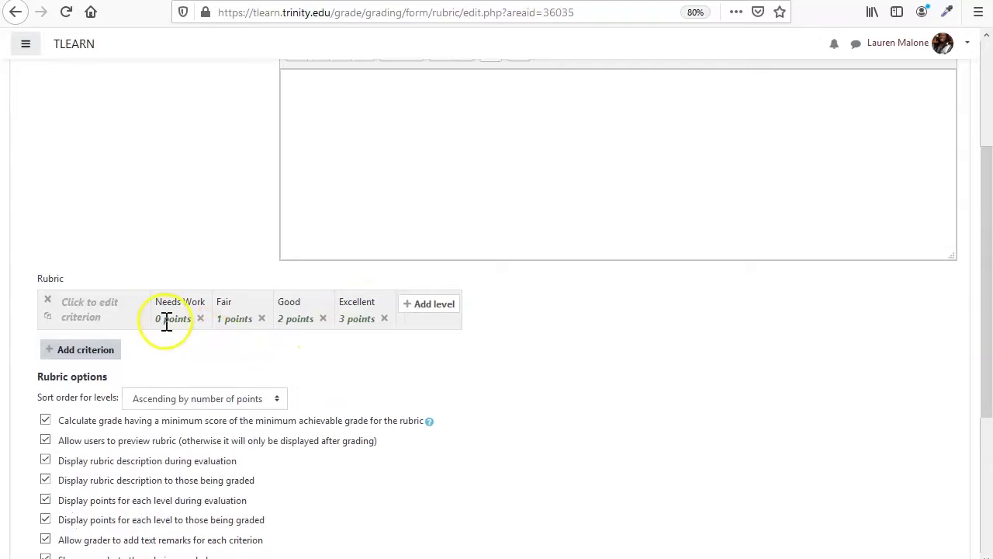
# Change the level points to Fair 5, Good 10 and Excellent 15.
pyautogui.click(230, 317)
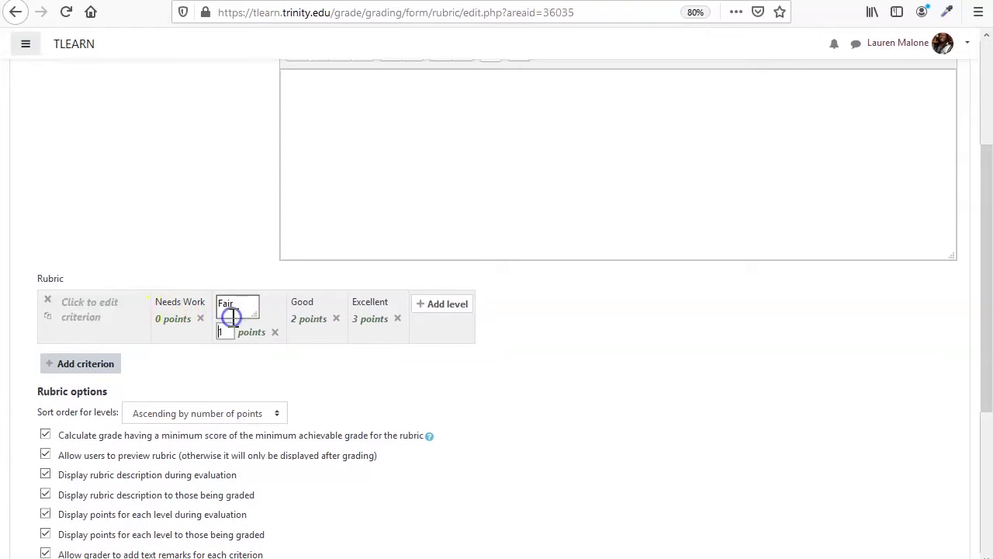
pyautogui.moveTo(230, 334); pyautogui.dragTo(208, 332)
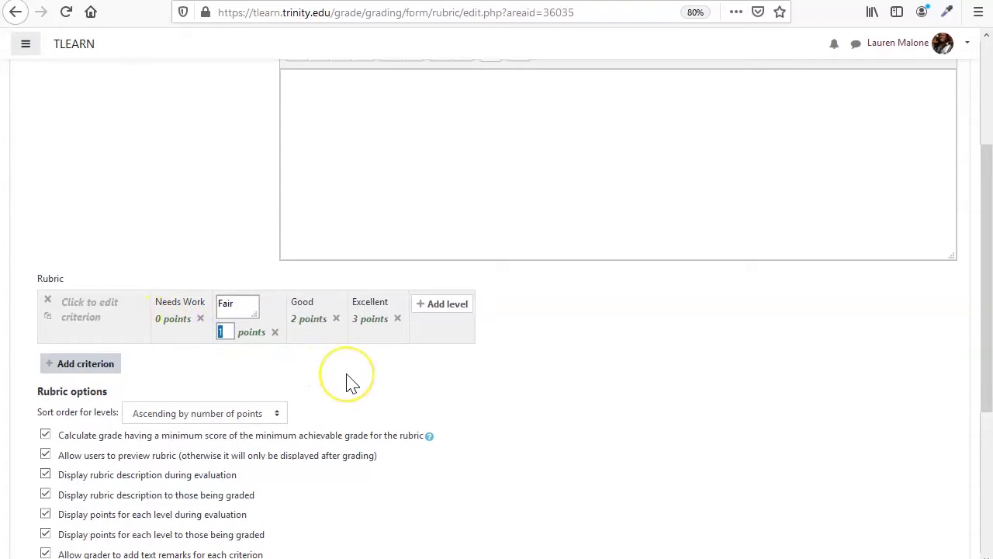
pyautogui.write('5')
pyautogui.click(310, 318)
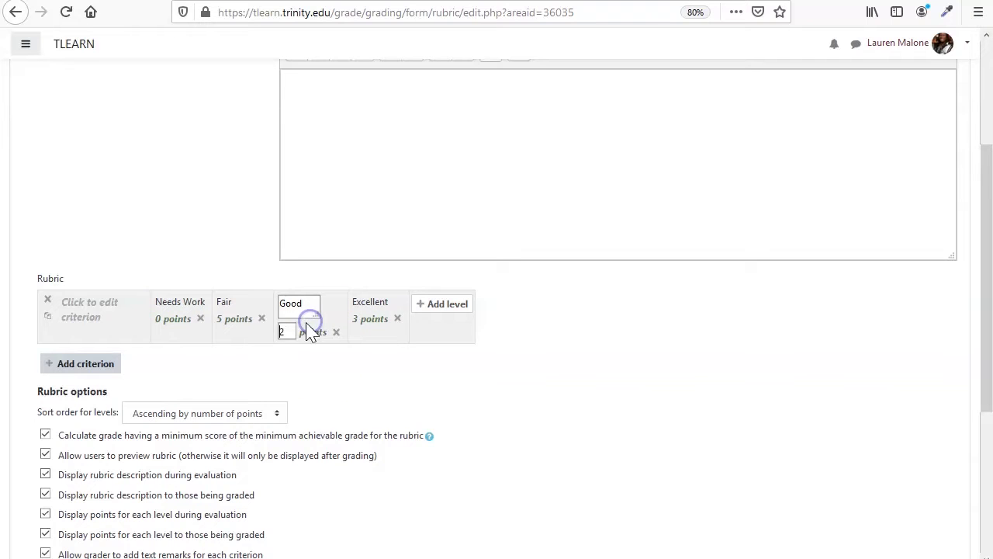
pyautogui.doubleClick(289, 333)
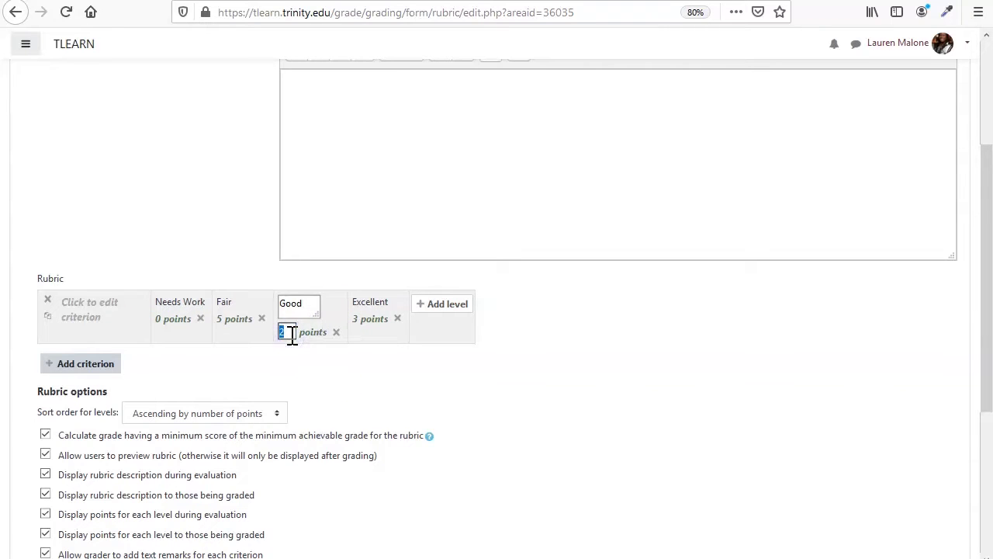
pyautogui.click(372, 319)
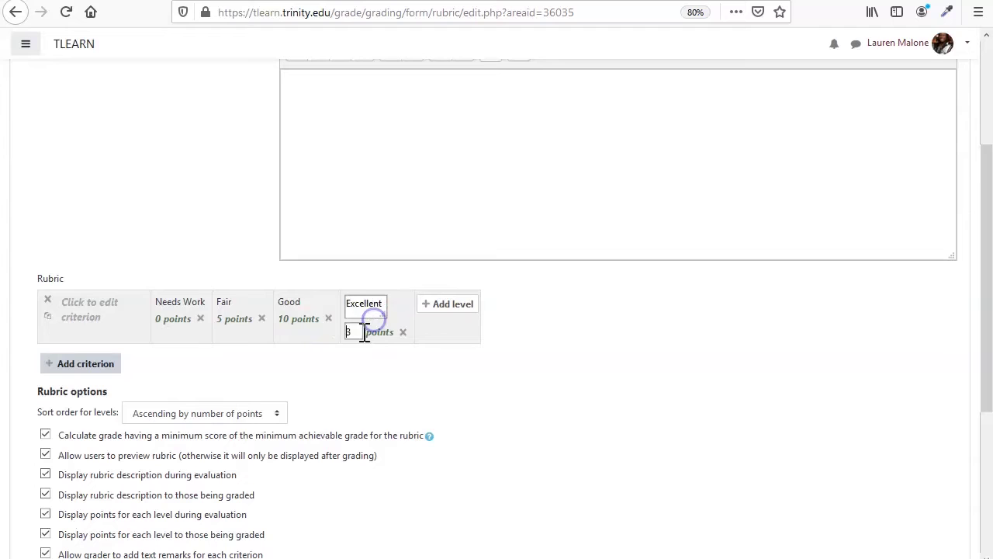
pyautogui.doubleClick(360, 332)
pyautogui.write('15')
pyautogui.click(361, 365)
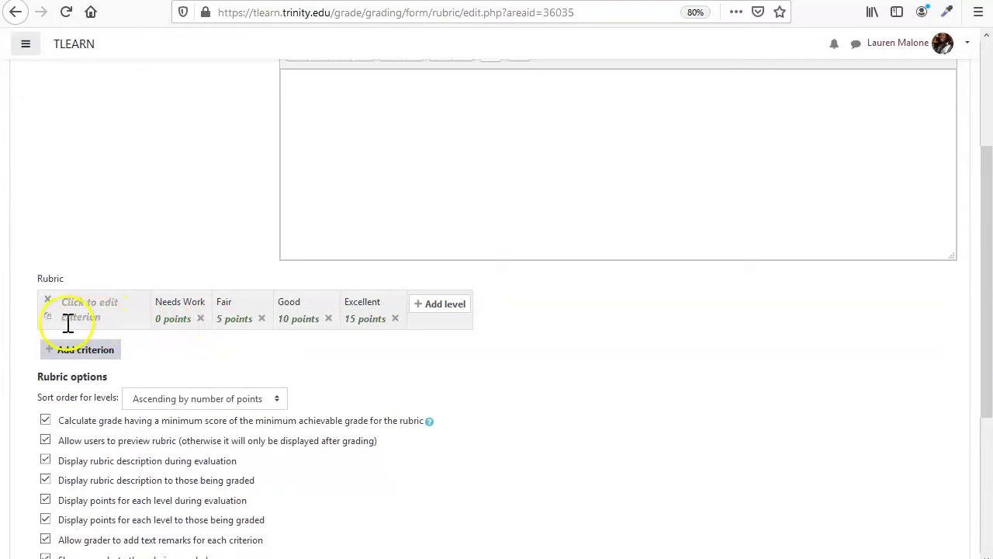
# Add rubric criteria named Context, Content and Organization.
pyautogui.click(82, 355)
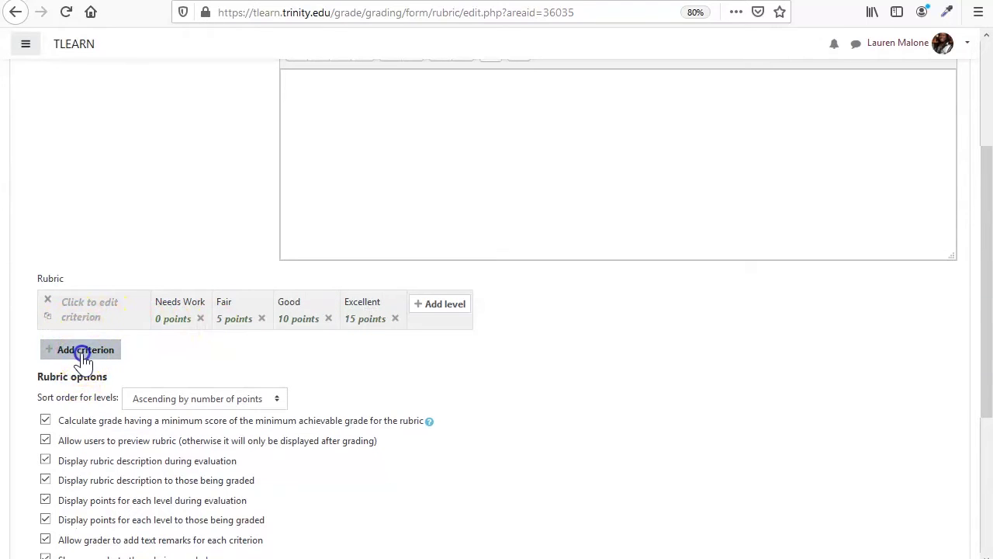
pyautogui.click(102, 362)
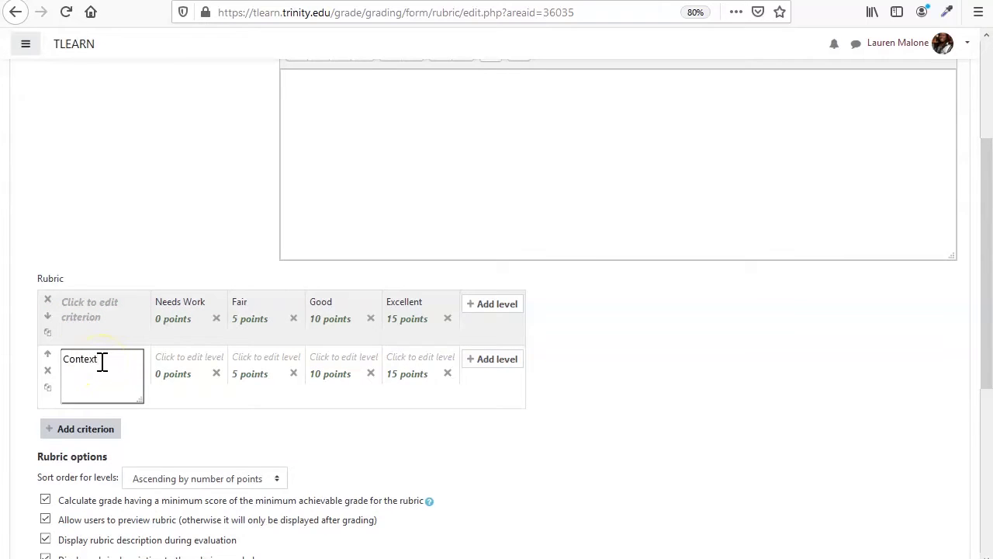
pyautogui.click(129, 430)
pyautogui.click(103, 420)
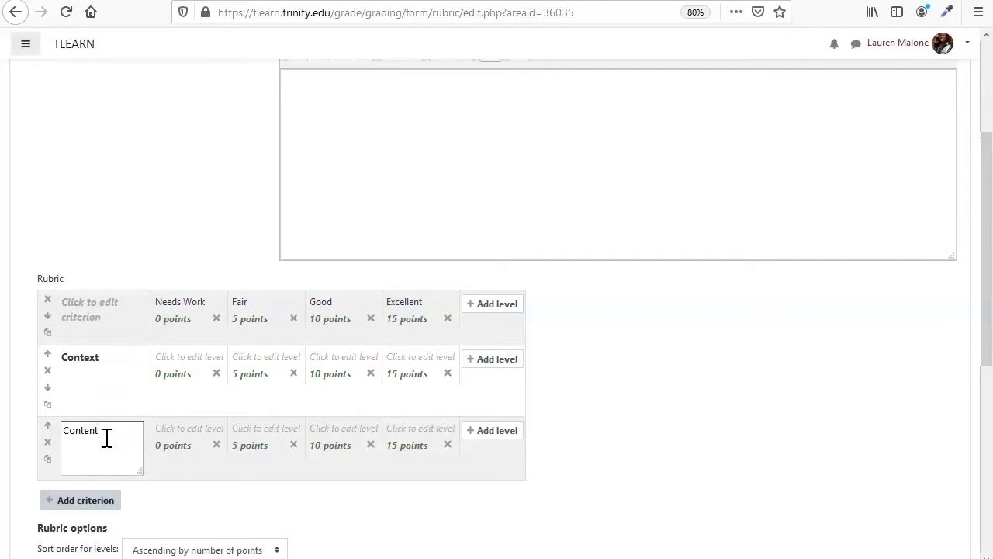
pyautogui.click(97, 499)
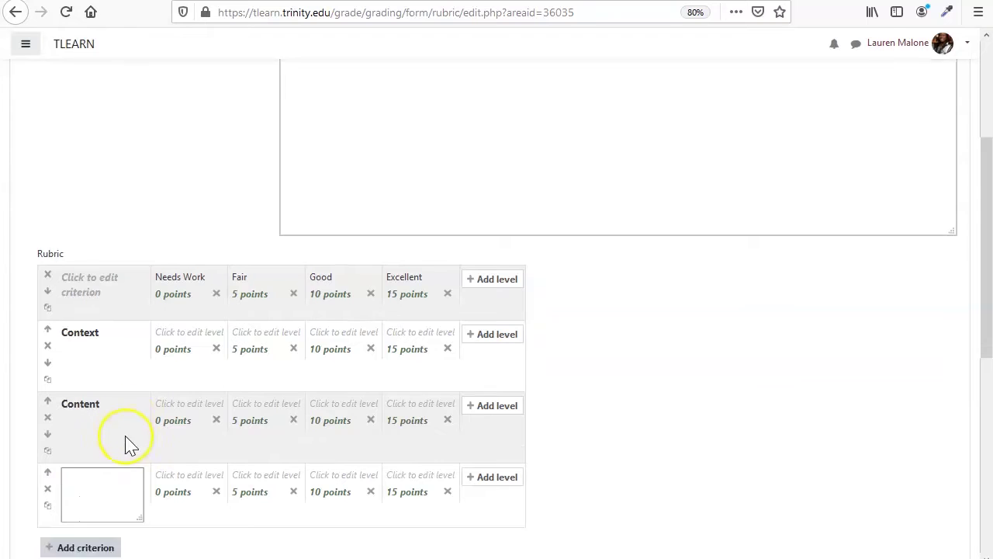
pyautogui.scroll(-4, 129, 444)
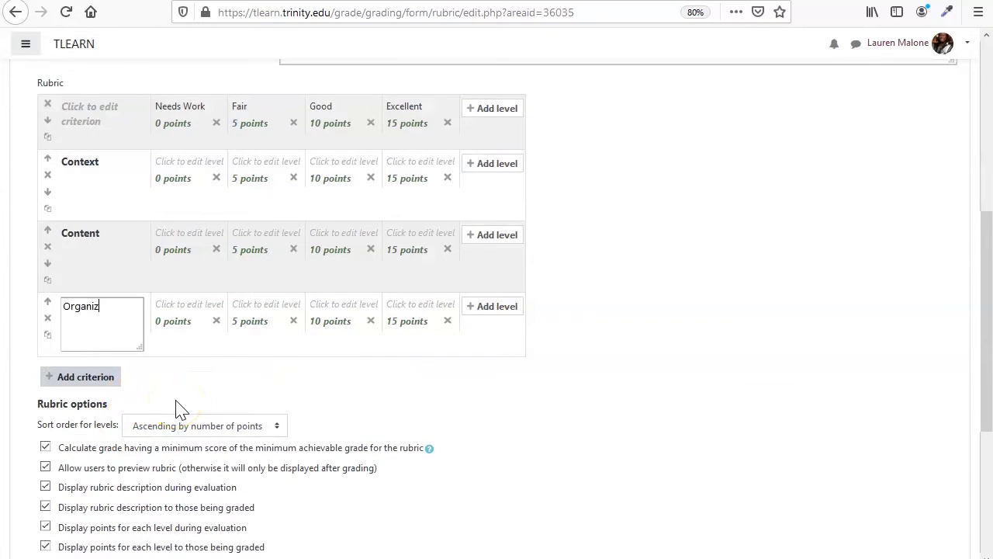
pyautogui.click(101, 376)
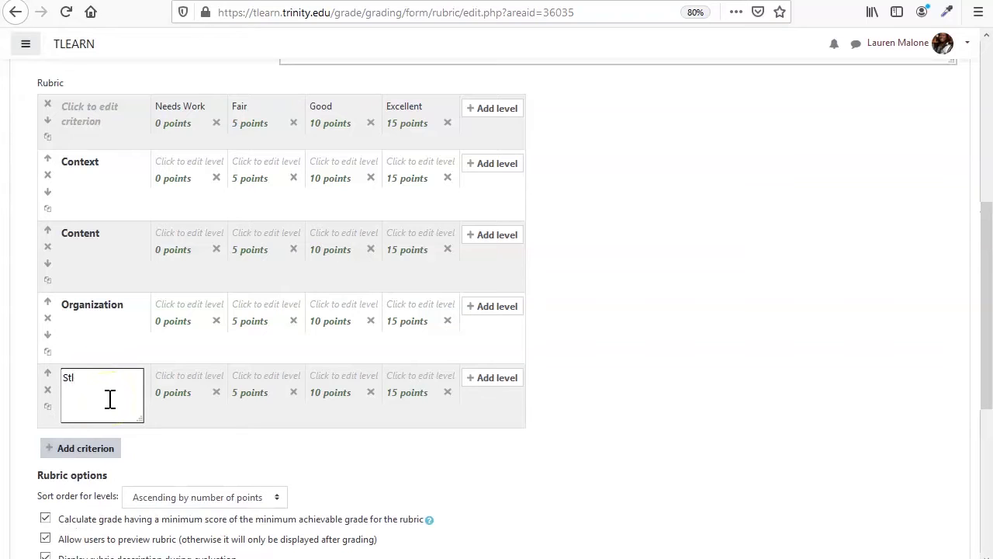
# Add criteria Style, Delivery and Presentation, correcting the Delivery name.
pyautogui.click(93, 444)
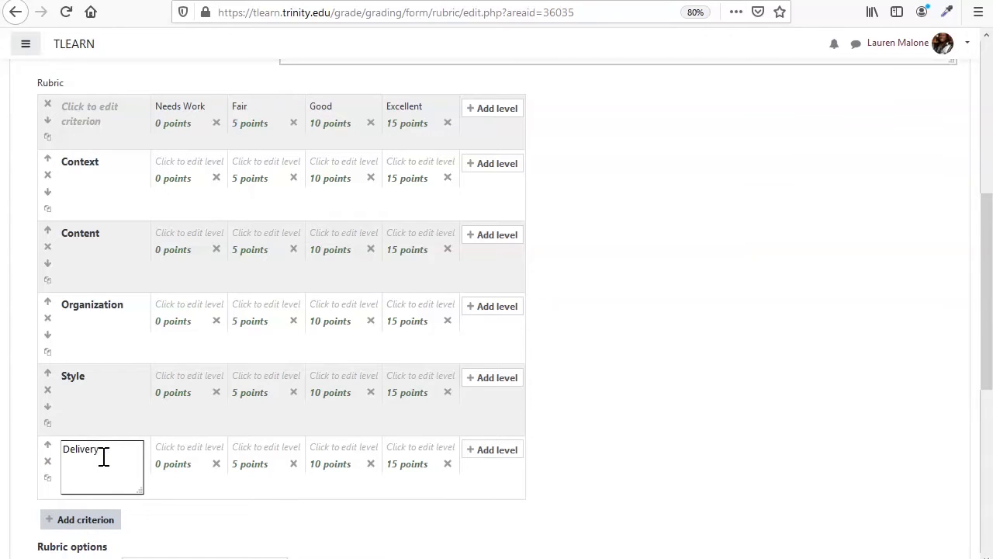
pyautogui.click(154, 504)
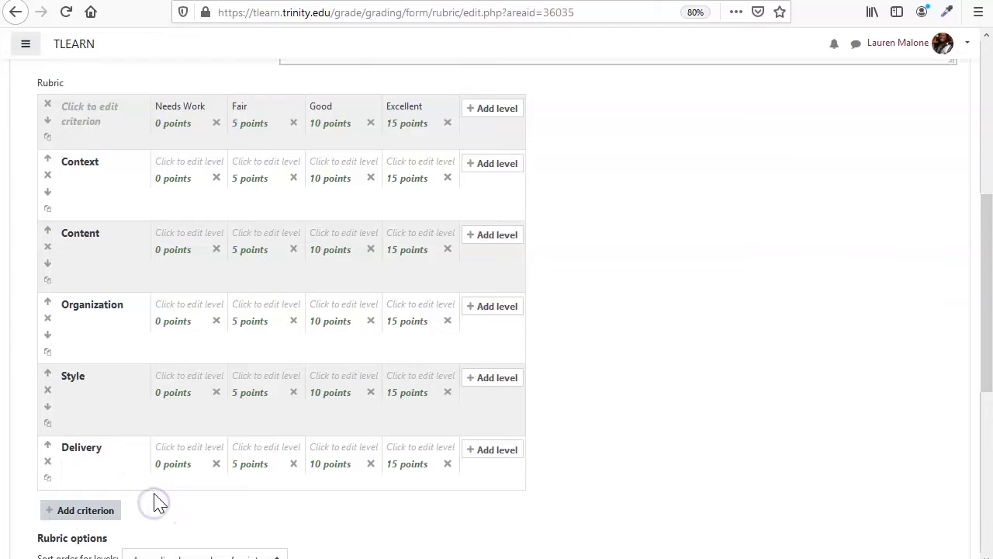
pyautogui.scroll(-1, 148, 501)
pyautogui.click(98, 444)
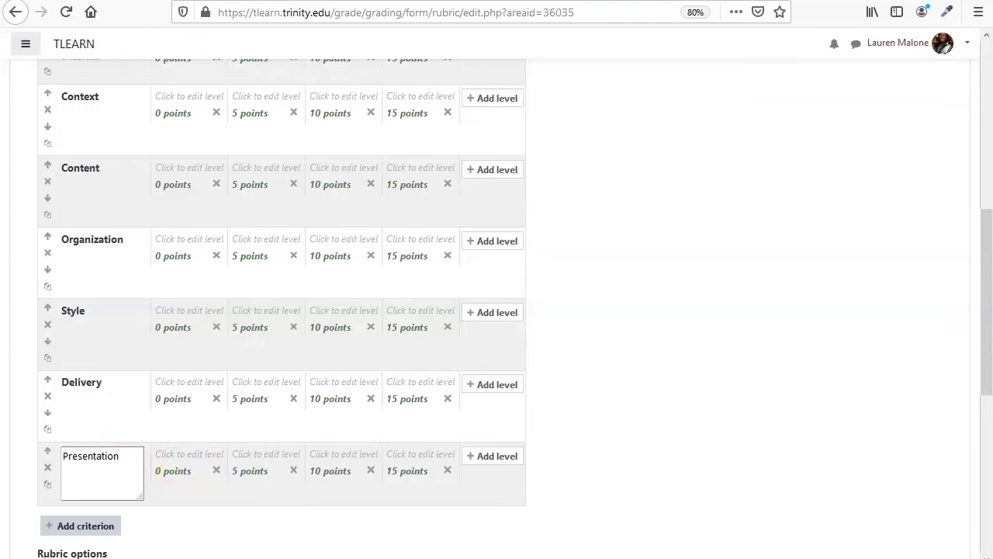
pyautogui.click(104, 383)
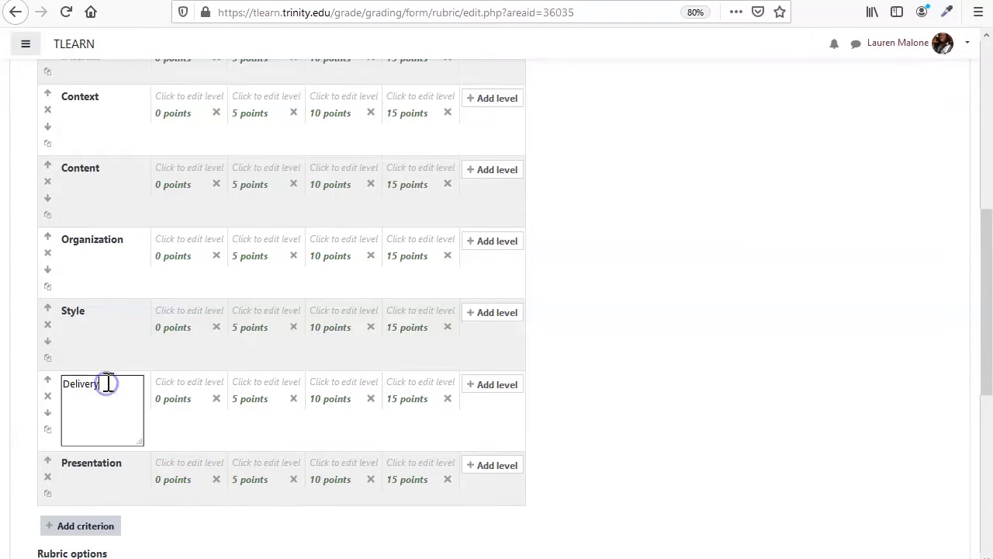
pyautogui.click(23, 385)
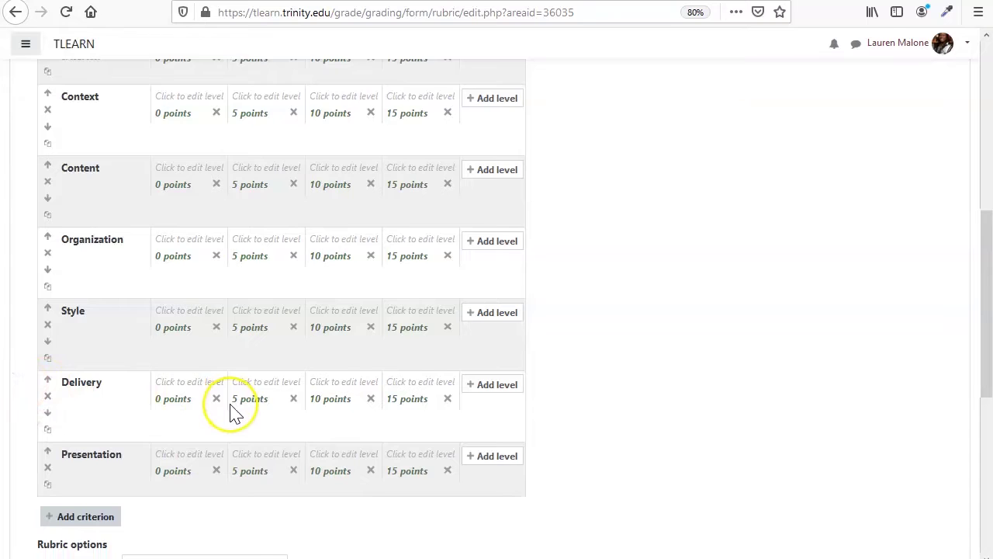
pyautogui.scroll(-1, 232, 411)
pyautogui.scroll(3, 223, 411)
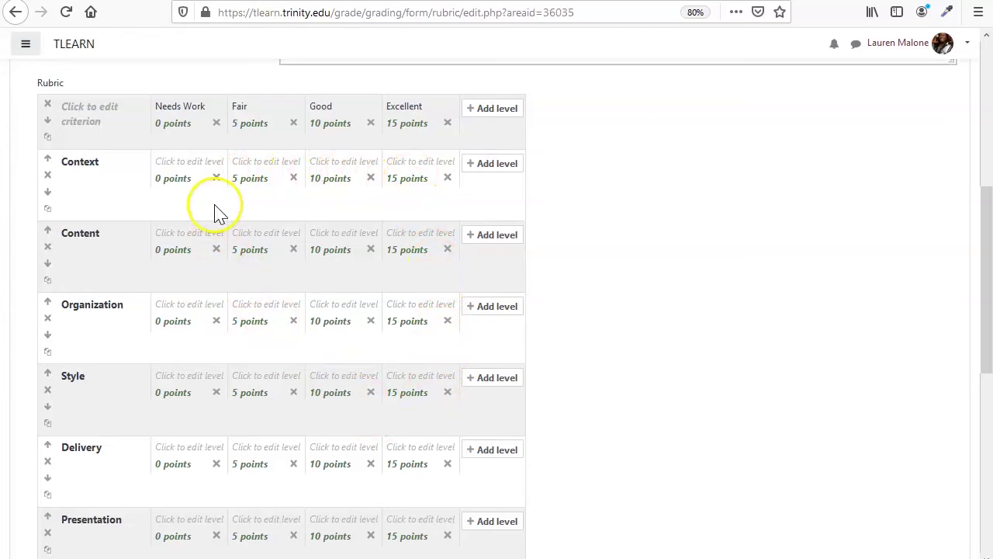
pyautogui.click(200, 161)
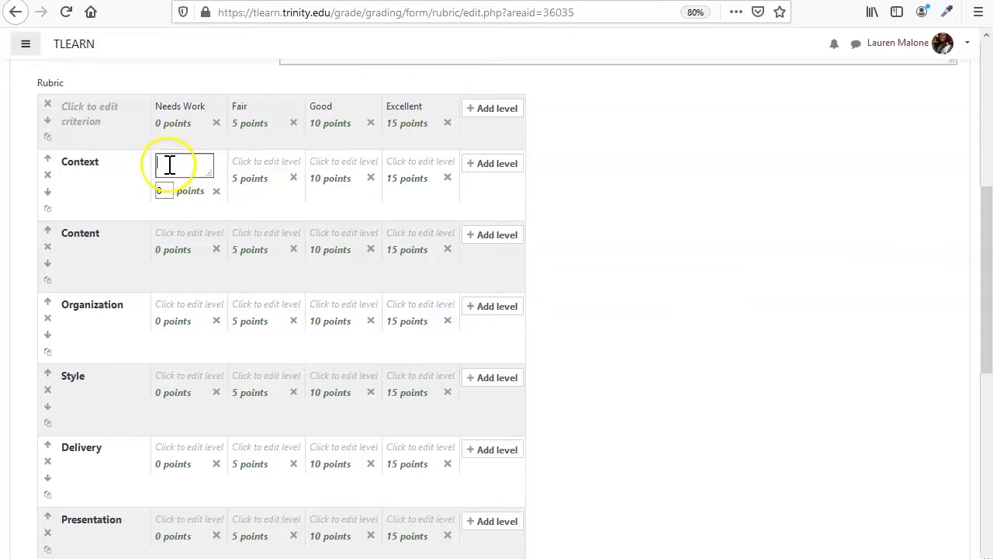
pyautogui.click(258, 166)
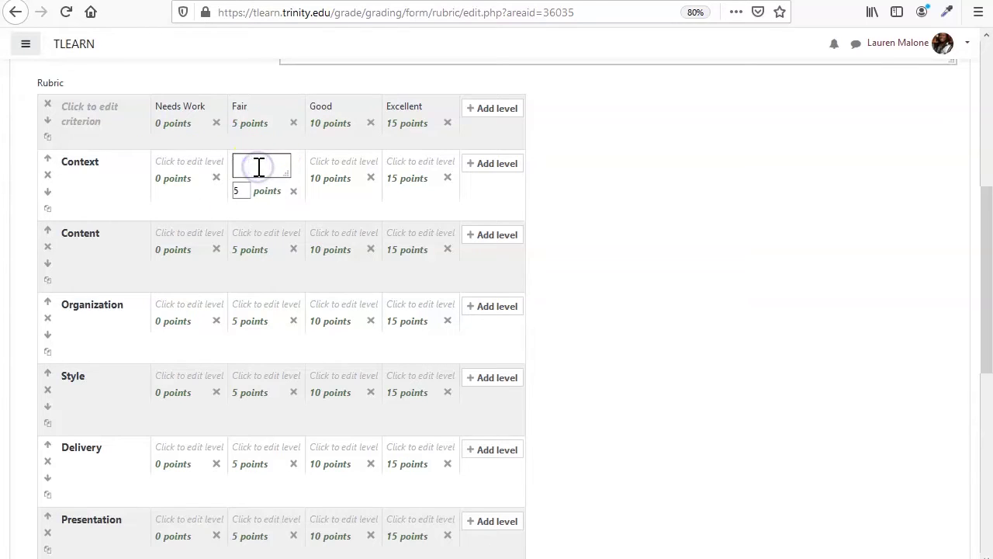
# Set the level sort order to Descending by number of points.
pyautogui.click(689, 378)
pyautogui.scroll(-5, 623, 381)
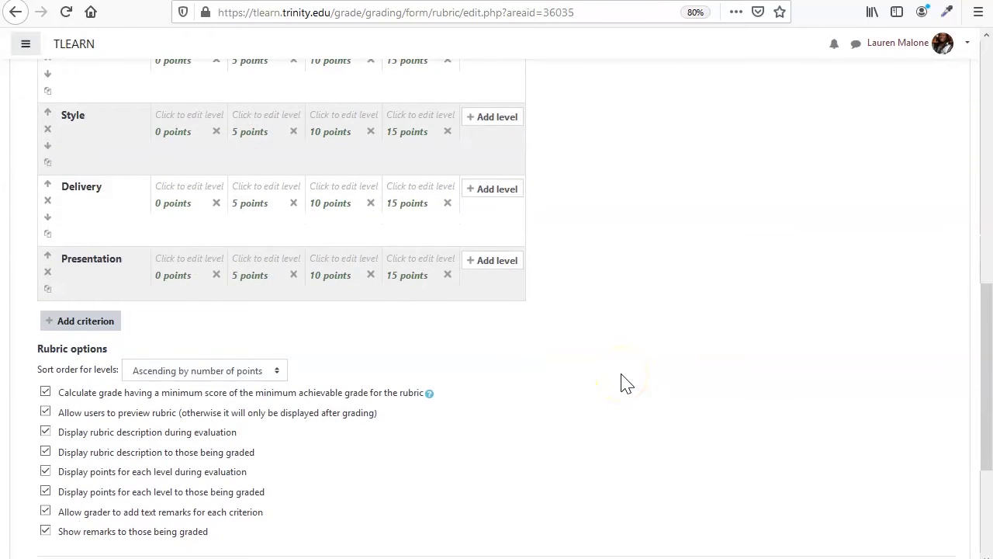
pyautogui.scroll(-3, 608, 380)
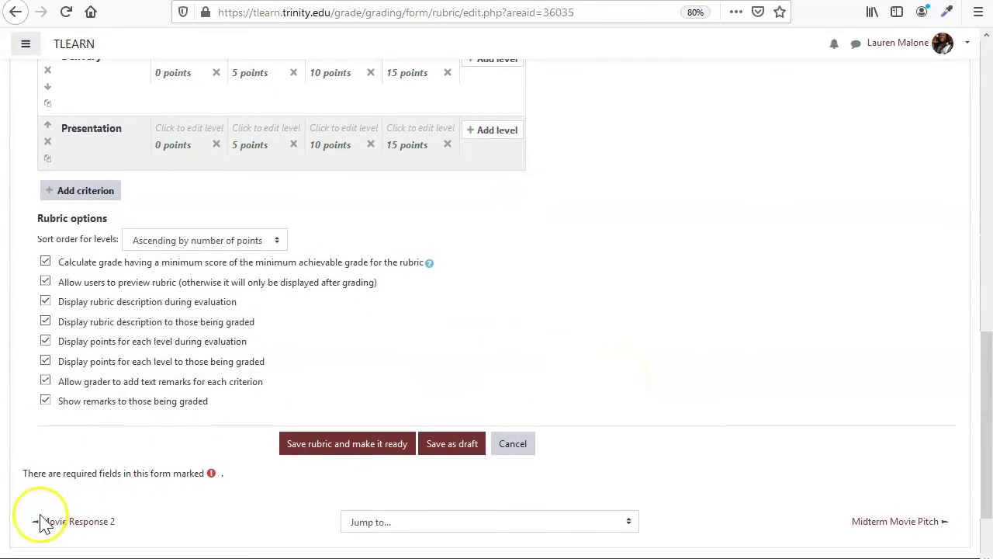
pyautogui.click(33, 520)
pyautogui.click(227, 389)
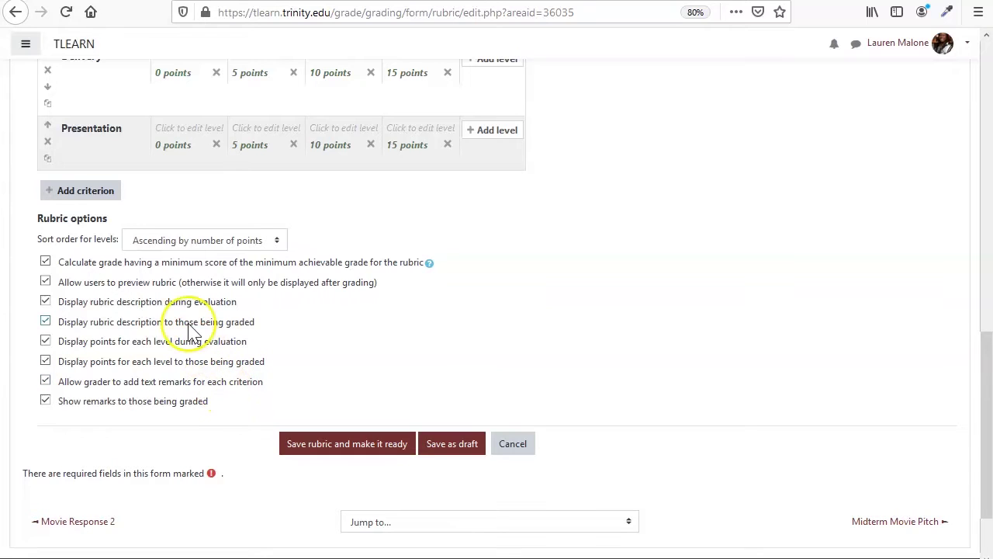
pyautogui.click(149, 244)
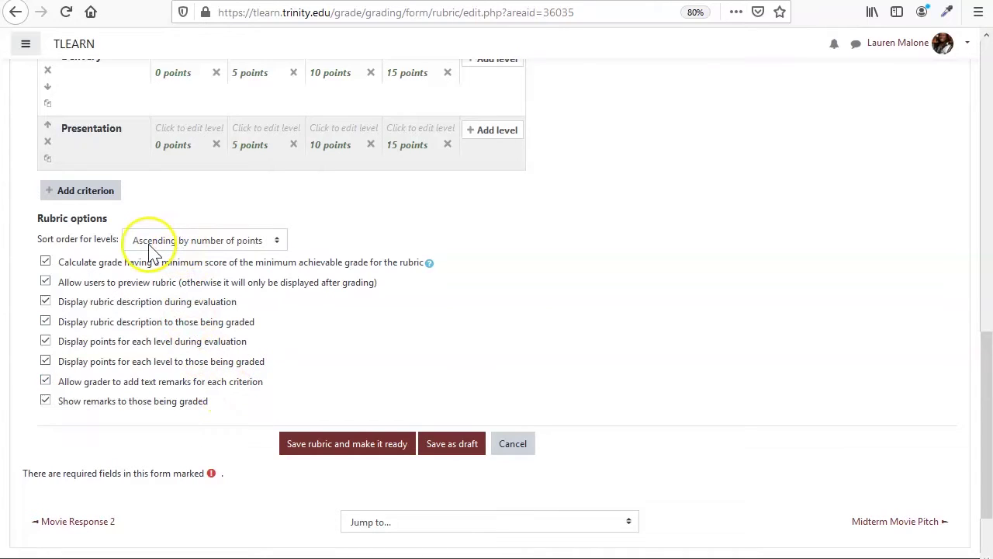
pyautogui.click(149, 262)
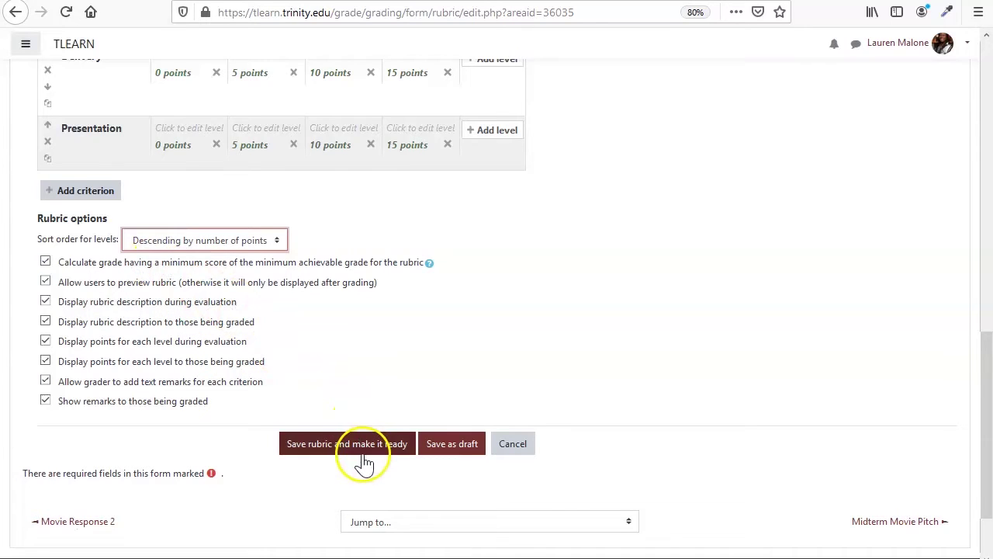
# Save Myth Paper 1 as a draft and reopen its definition for editing.
pyautogui.click(441, 451)
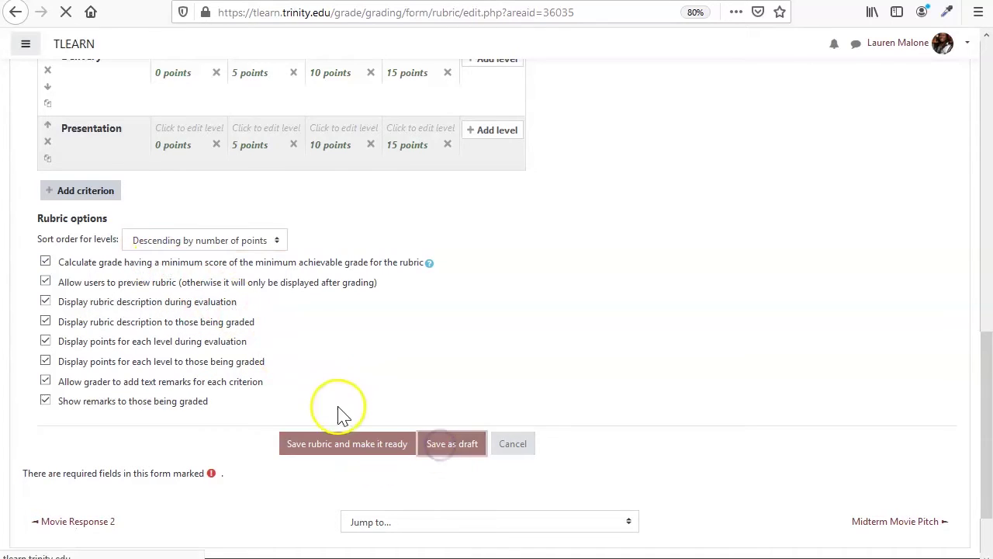
pyautogui.scroll(-5, 318, 403)
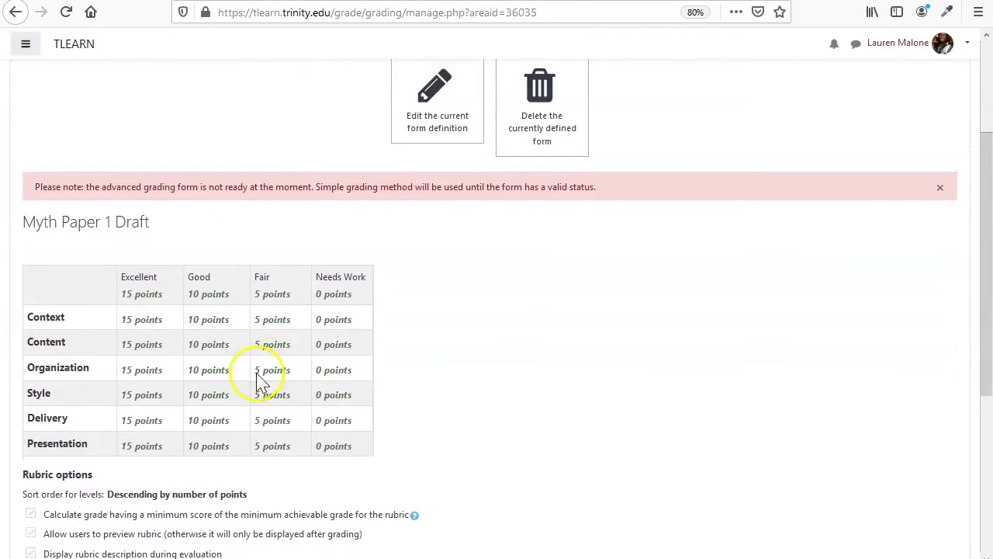
pyautogui.moveTo(126, 255); pyautogui.dragTo(297, 257)
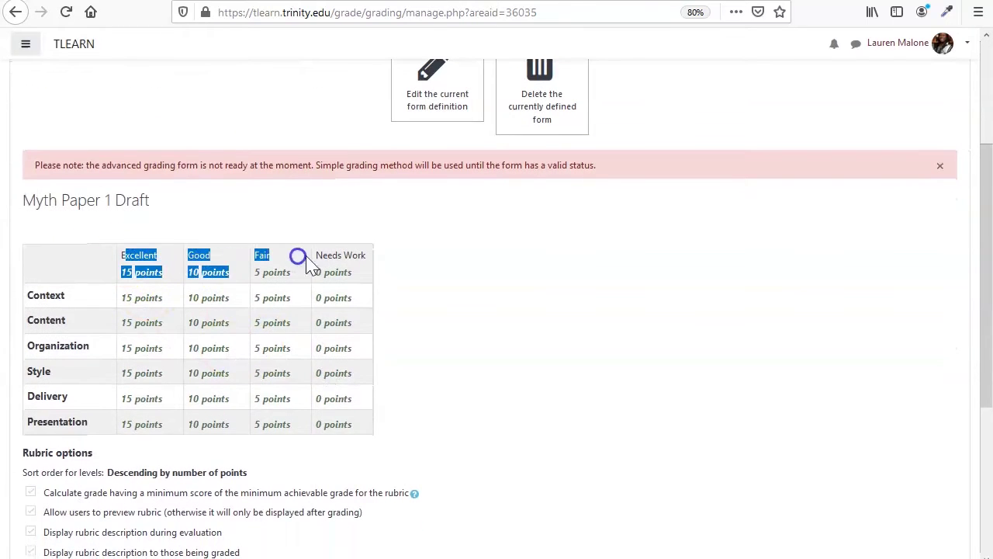
pyautogui.click(333, 257)
pyautogui.scroll(3, 366, 310)
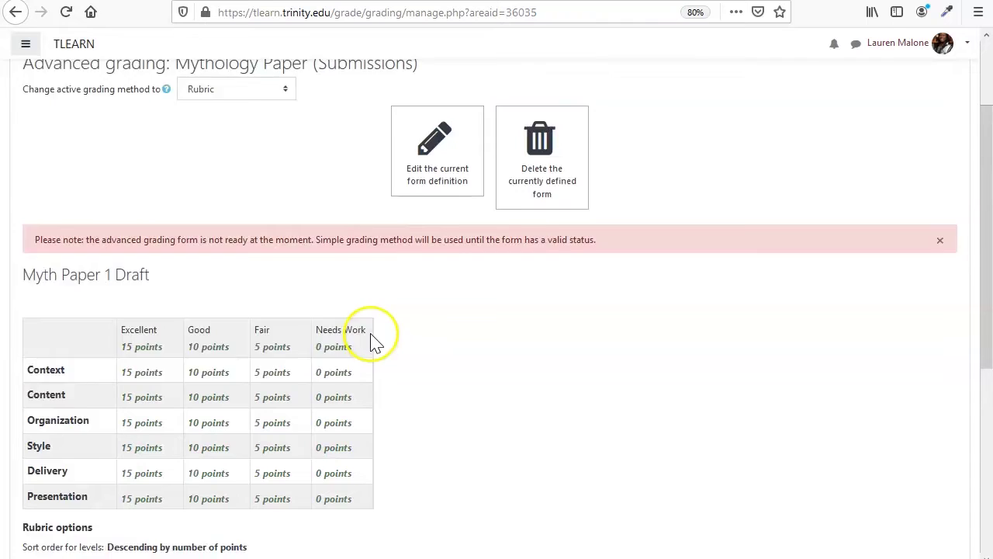
pyautogui.click(417, 230)
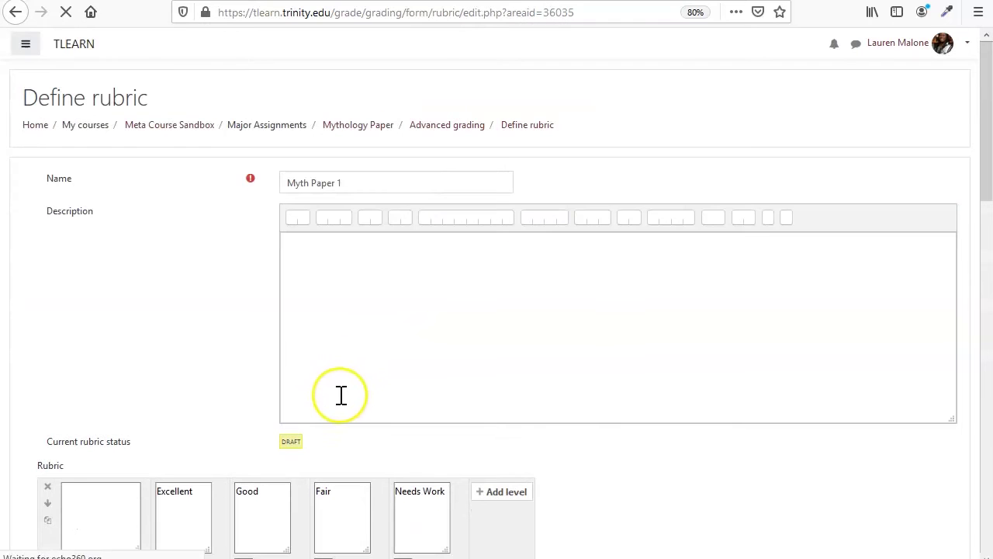
pyautogui.scroll(-3, 193, 362)
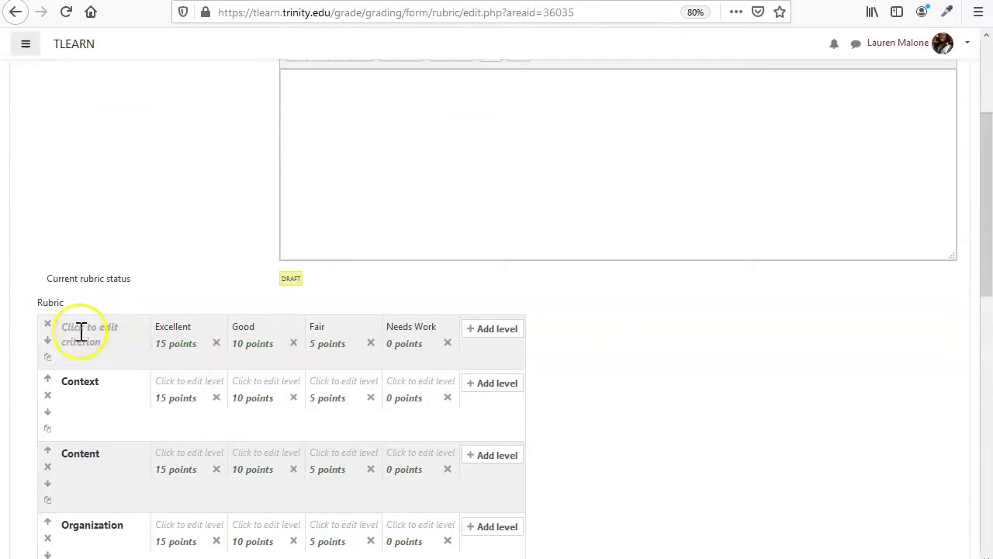
pyautogui.scroll(-5, 104, 377)
pyautogui.scroll(-3, 112, 378)
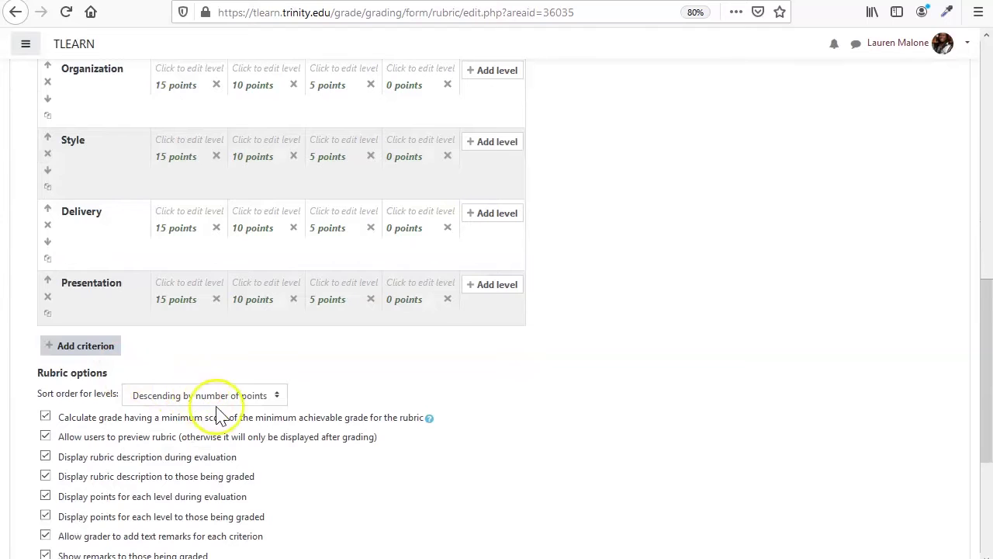
pyautogui.scroll(-2, 233, 419)
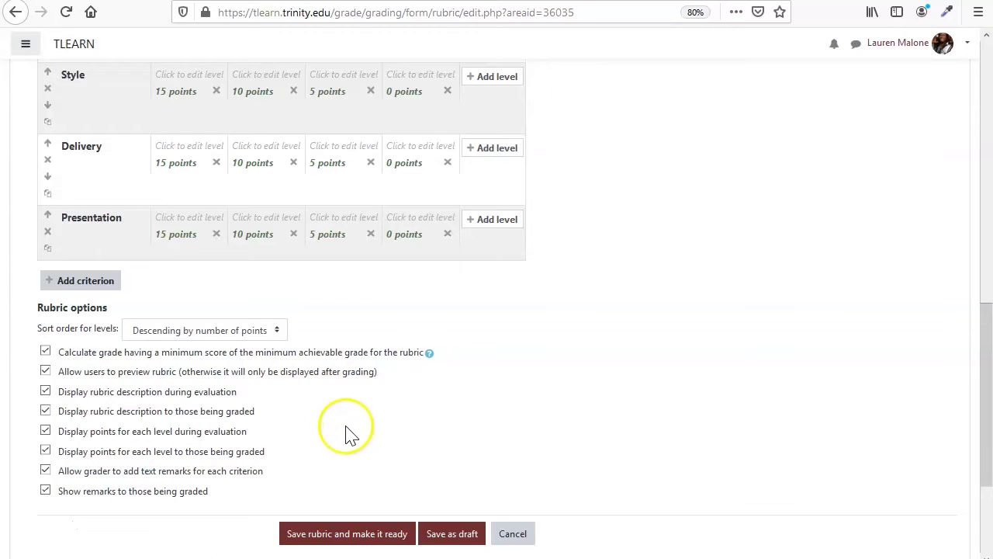
pyautogui.scroll(-2, 344, 433)
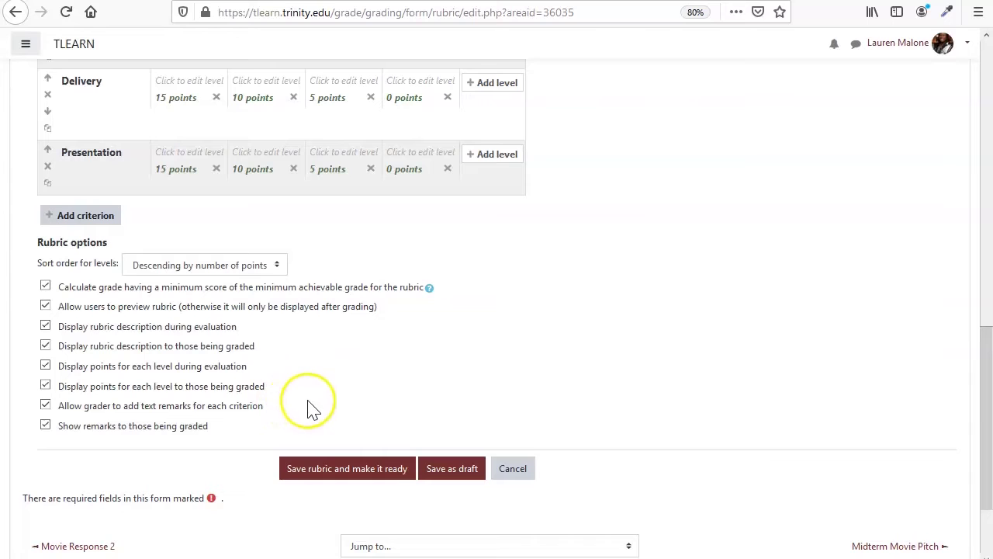
# Attempt 'Save rubric and make it ready' and review the empty-field validation errors.
pyautogui.click(365, 466)
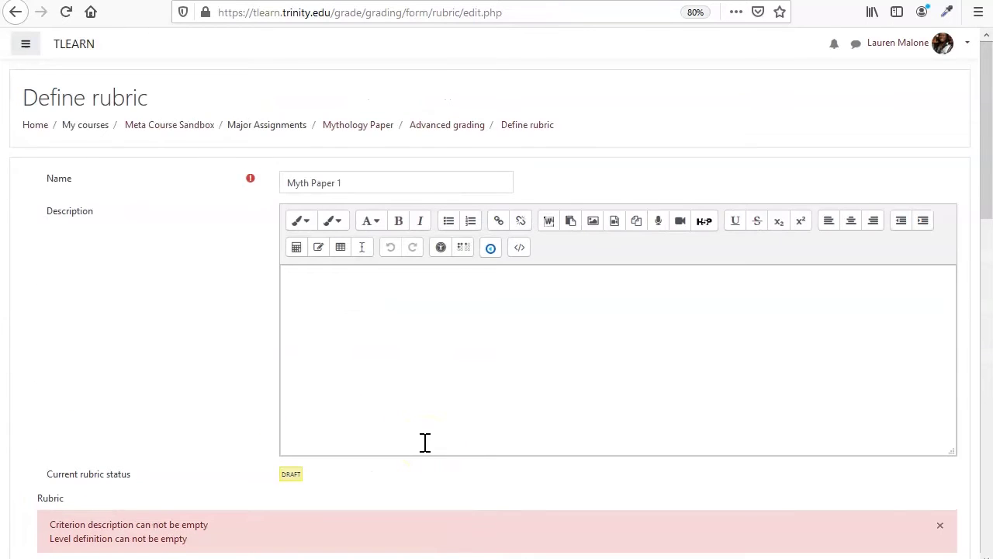
pyautogui.scroll(-5, 426, 442)
pyautogui.scroll(-1, 349, 423)
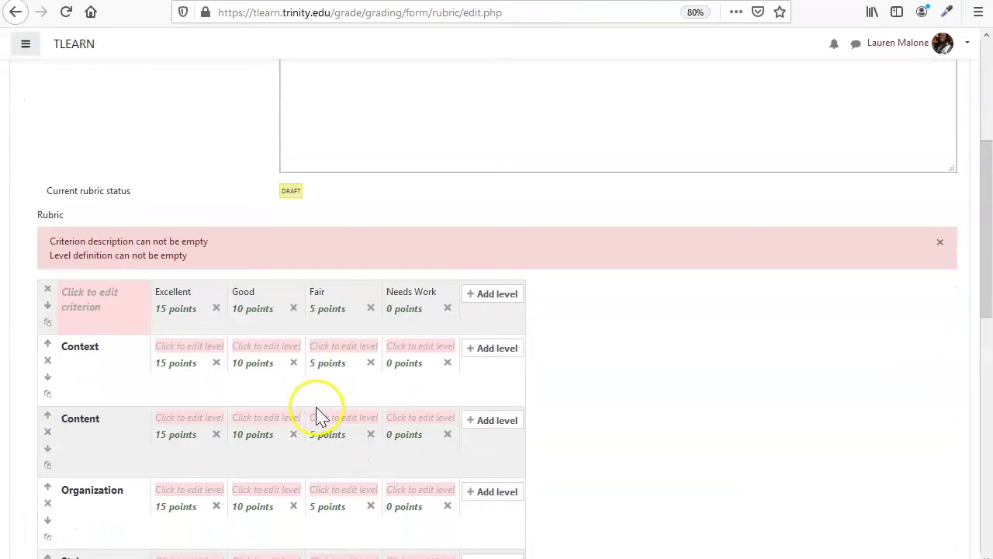
pyautogui.scroll(-1, 318, 415)
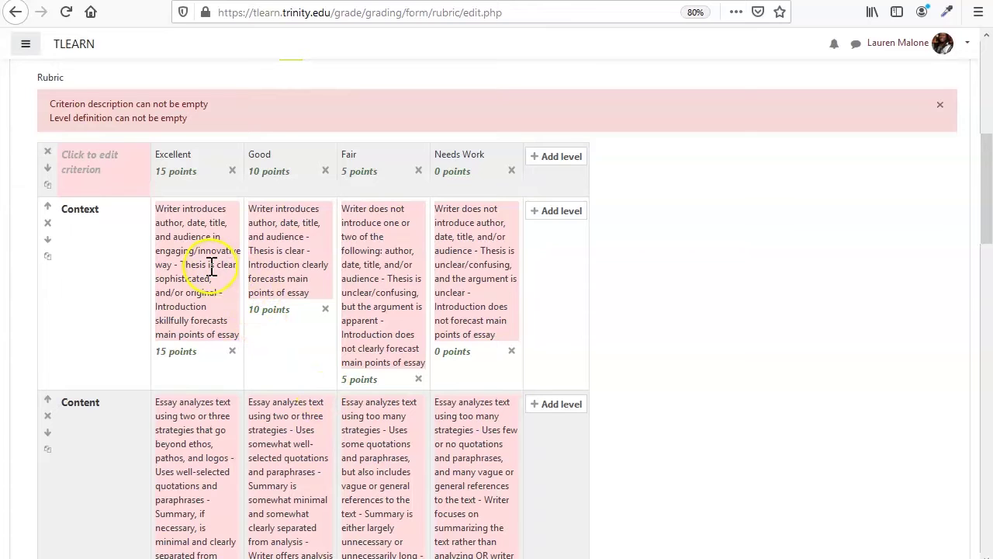
pyautogui.scroll(-5, 206, 314)
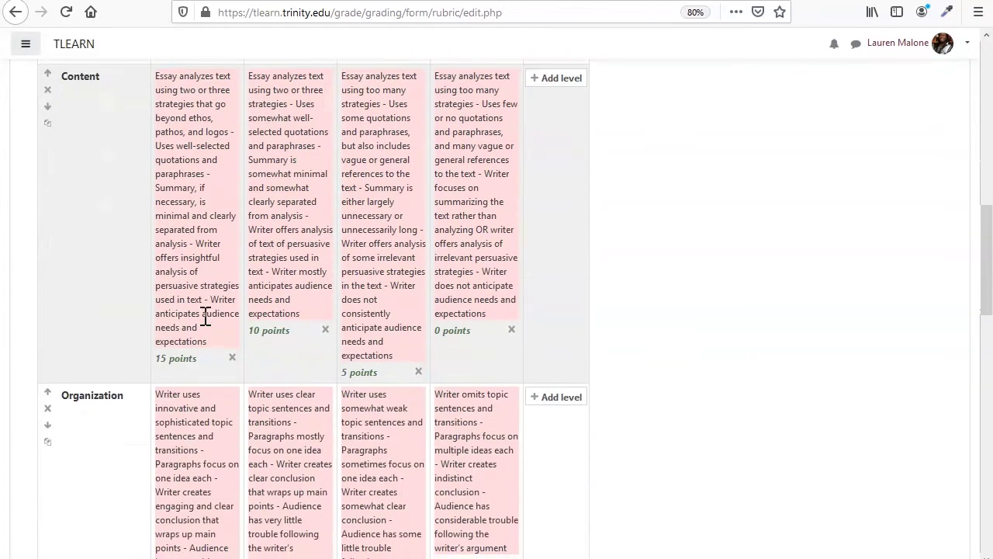
pyautogui.scroll(8, 204, 313)
# Name the empty first criterion 'Criteria' and review the rubric rows.
pyautogui.click(98, 241)
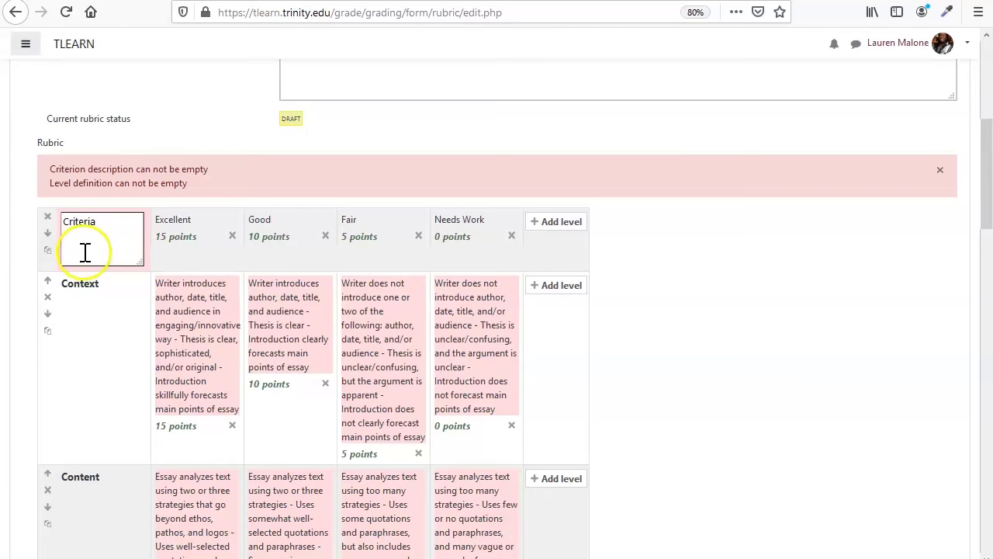
pyautogui.click(71, 354)
pyautogui.click(772, 380)
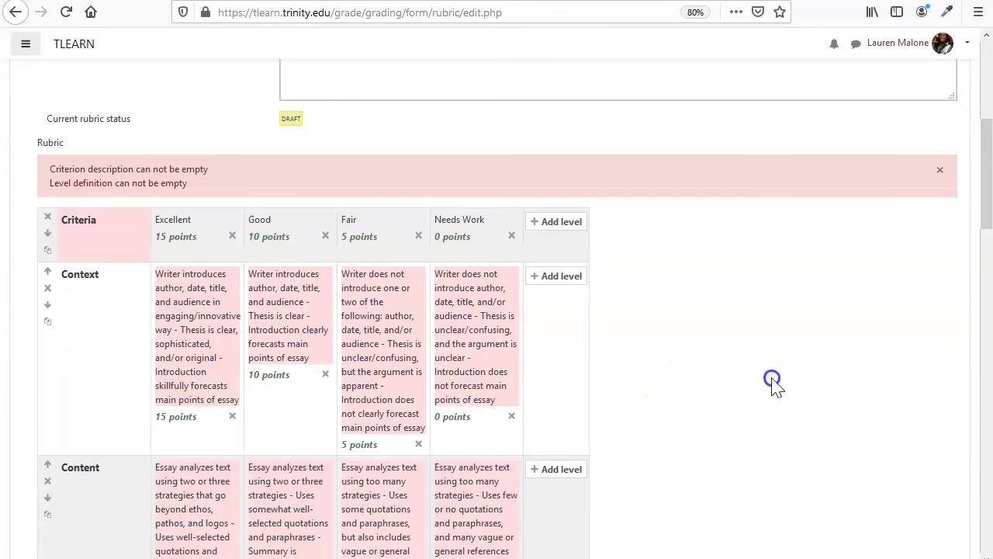
pyautogui.scroll(-5, 659, 388)
pyautogui.scroll(-2, 469, 356)
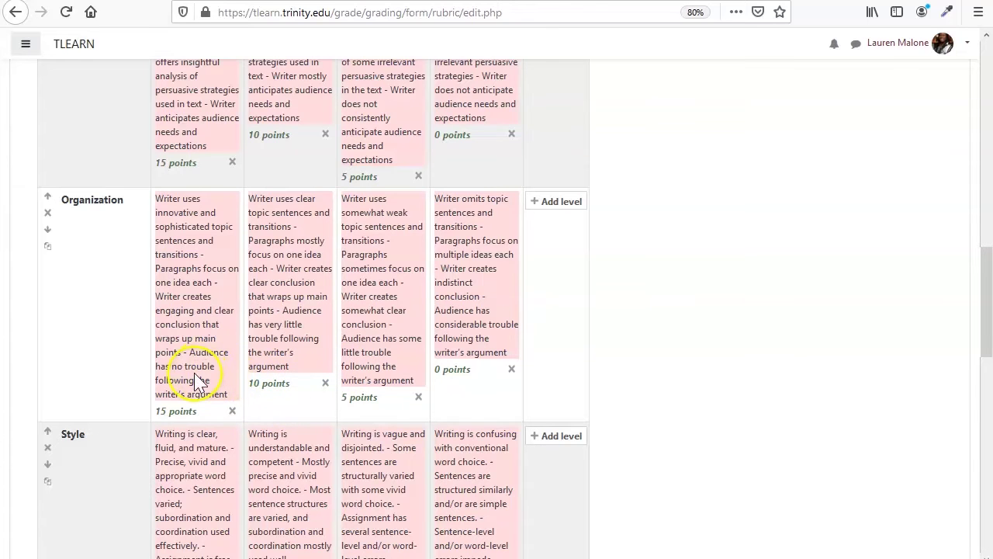
pyautogui.scroll(3, 195, 365)
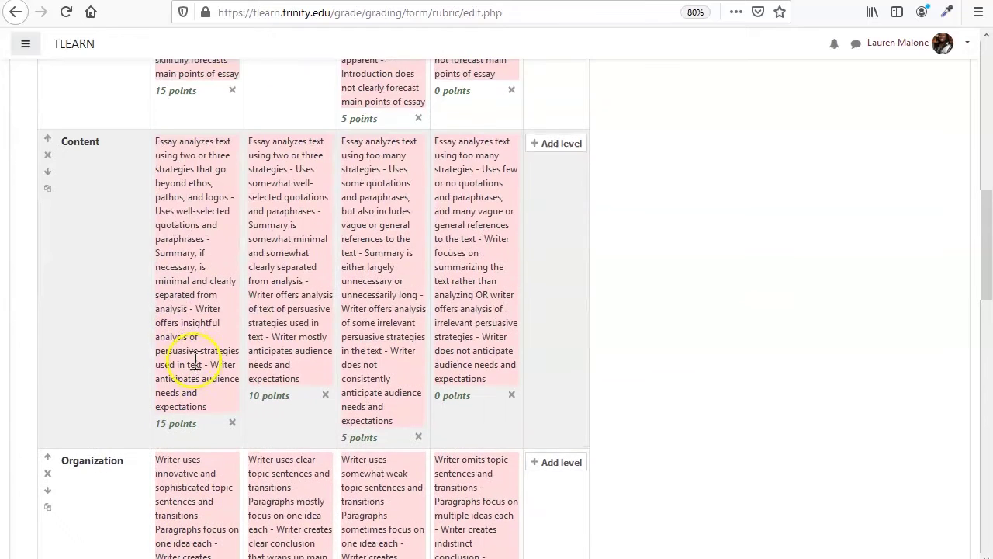
pyautogui.scroll(1, 196, 264)
pyautogui.scroll(-3, 198, 334)
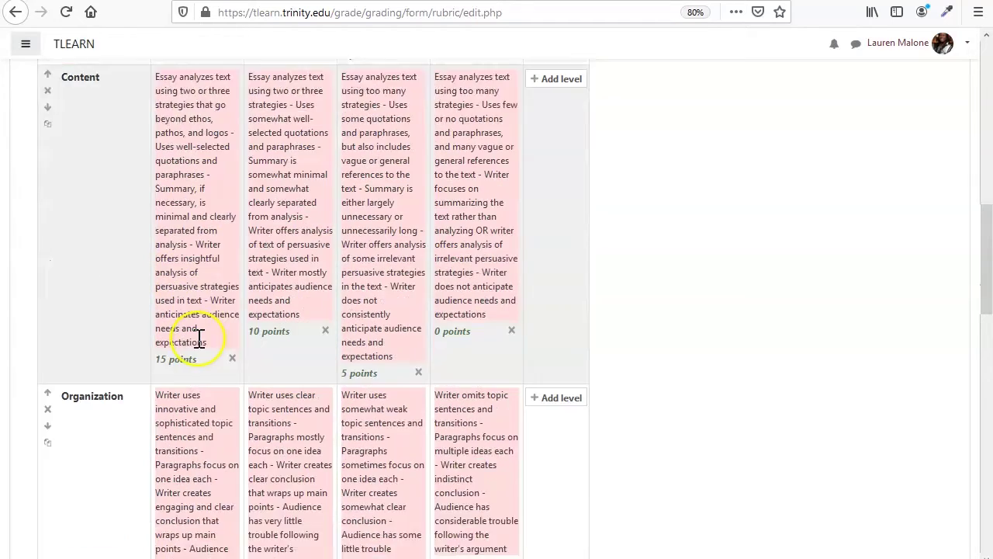
pyautogui.scroll(-6, 198, 337)
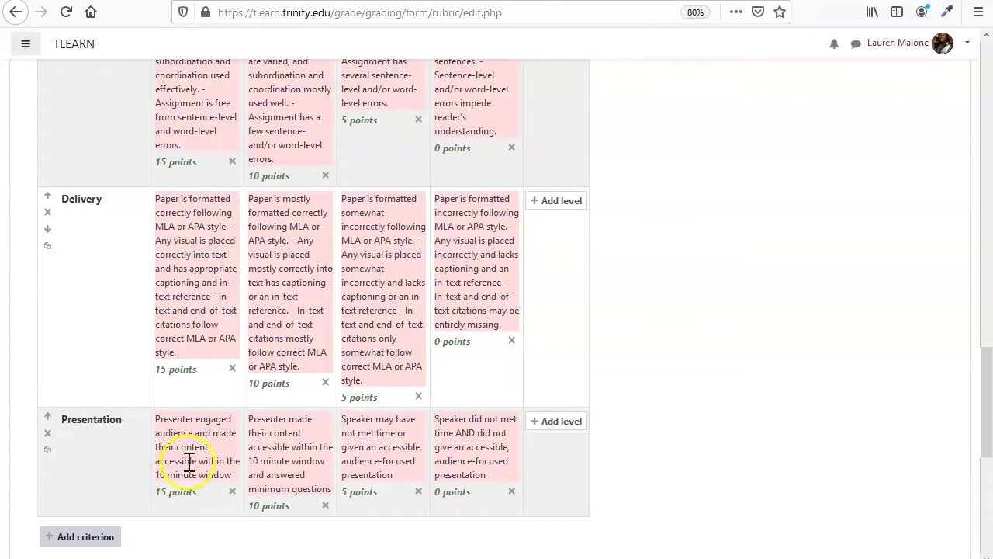
pyautogui.scroll(3, 189, 460)
pyautogui.scroll(-4, 189, 459)
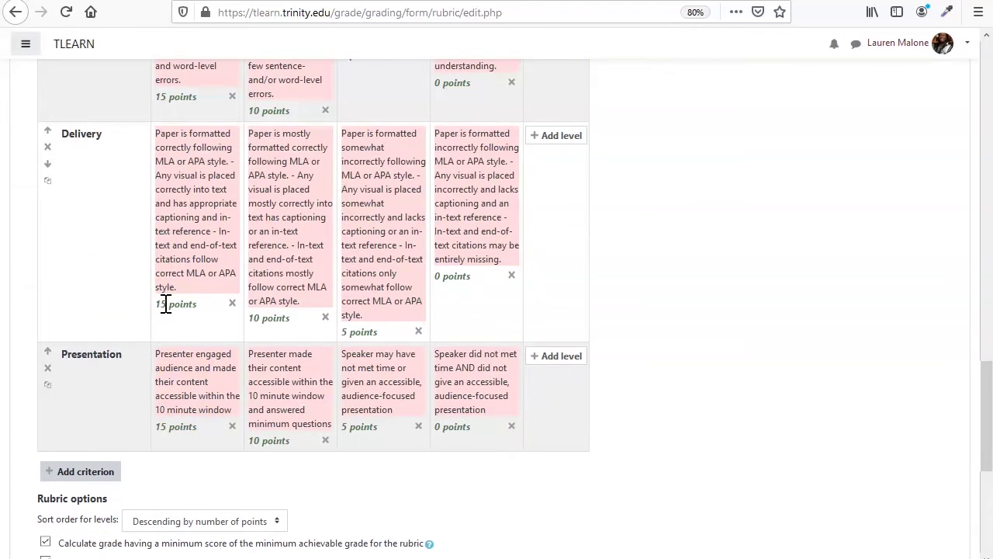
# Lower the Delivery criterion's top two levels from 15 and 10 to 10 and 7 points.
pyautogui.click(158, 303)
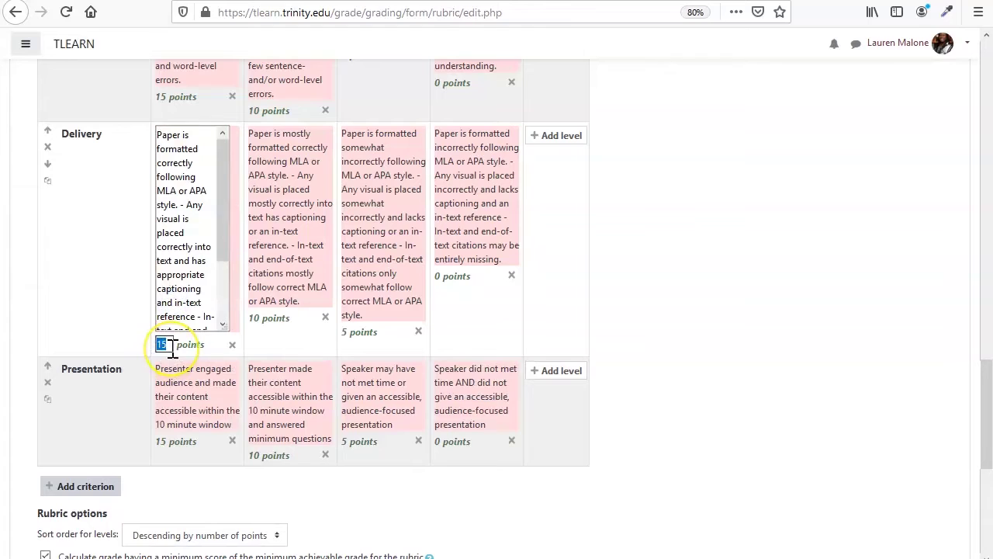
pyautogui.click(254, 326)
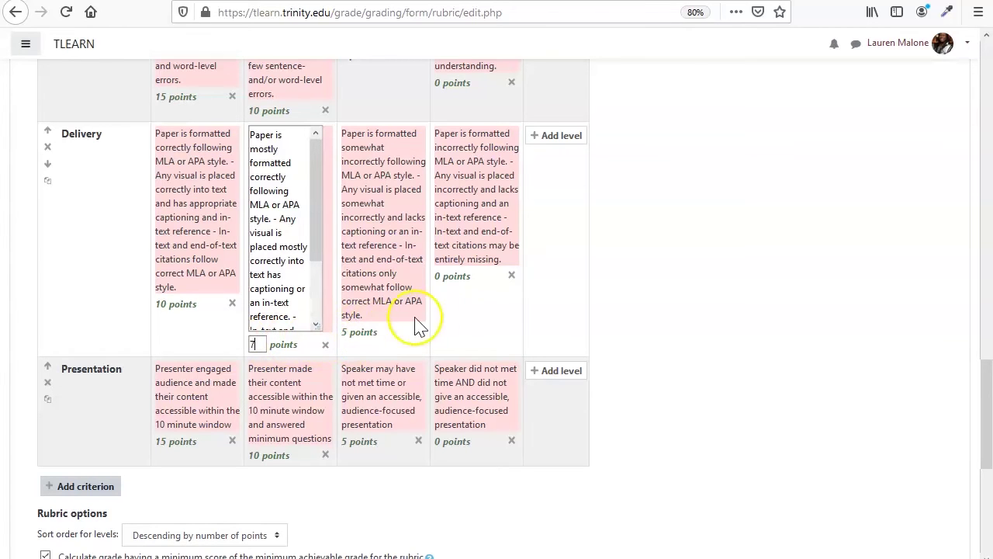
pyautogui.click(646, 303)
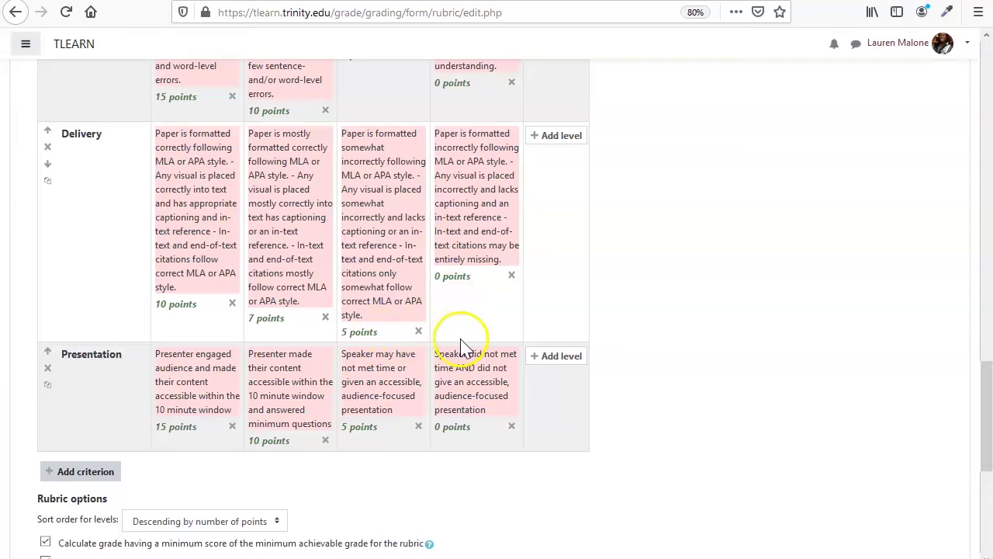
# Save the Myth Paper 1 rubric and make it ready.
pyautogui.scroll(6, 461, 340)
pyautogui.scroll(10, 461, 340)
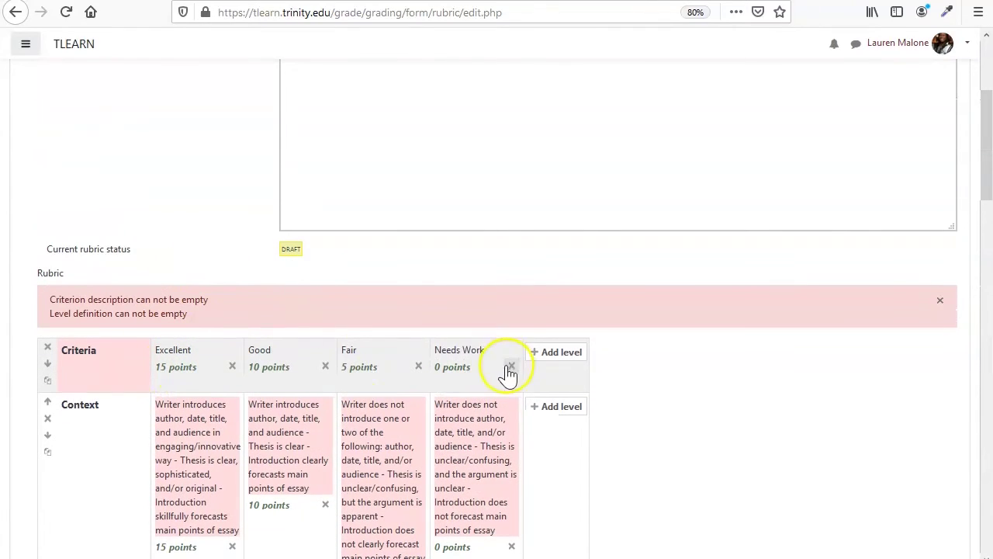
pyautogui.scroll(-9, 404, 446)
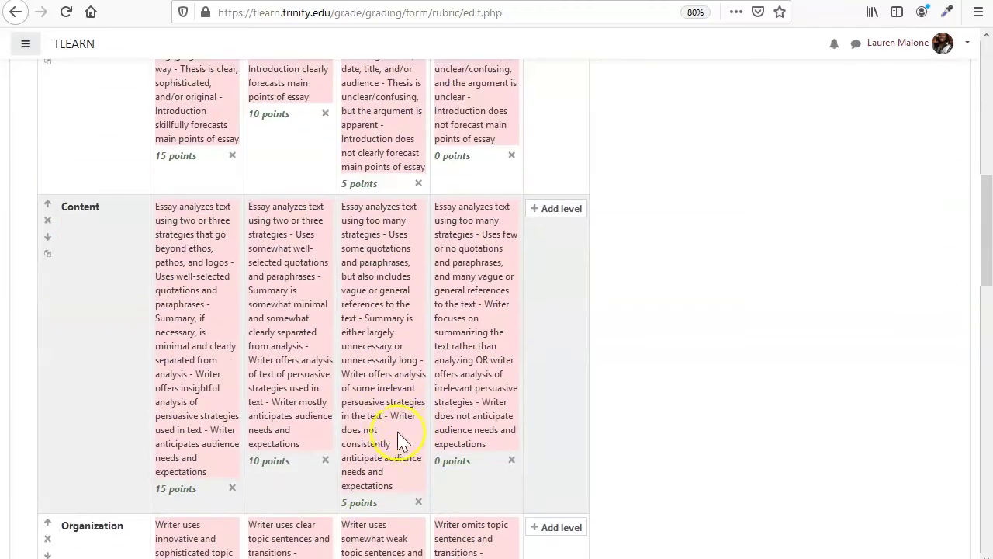
pyautogui.scroll(9, 321, 399)
pyautogui.scroll(3, 316, 400)
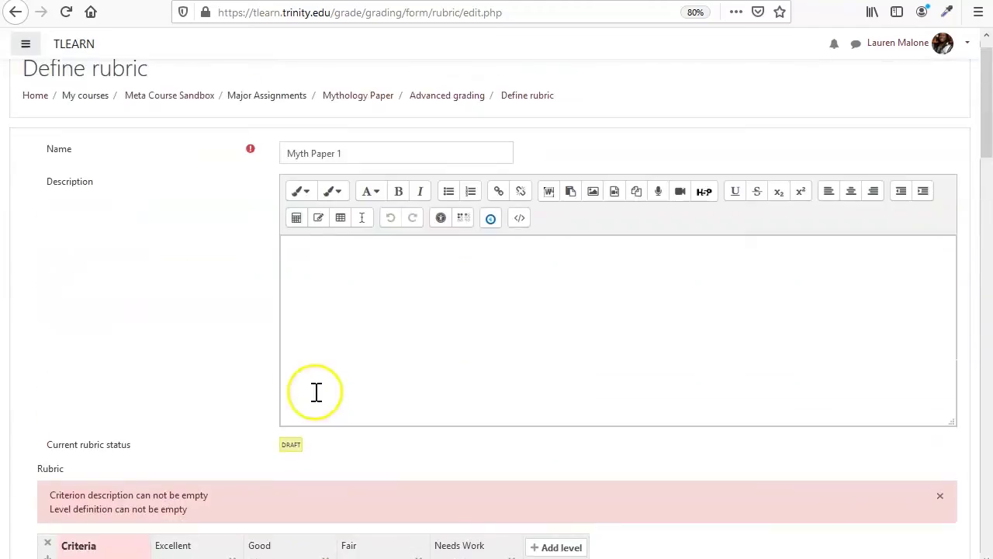
pyautogui.scroll(-10, 315, 400)
pyautogui.scroll(-10, 316, 400)
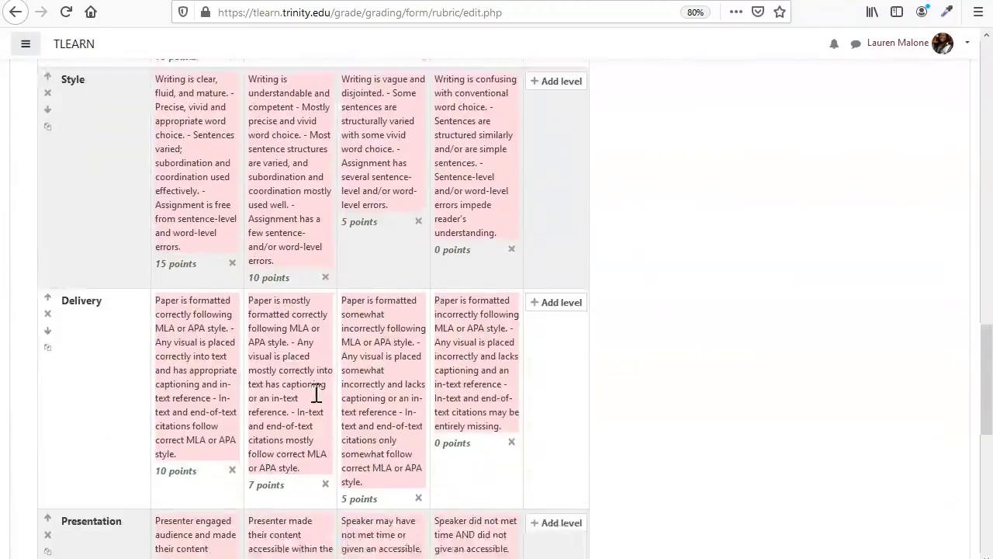
pyautogui.click(326, 402)
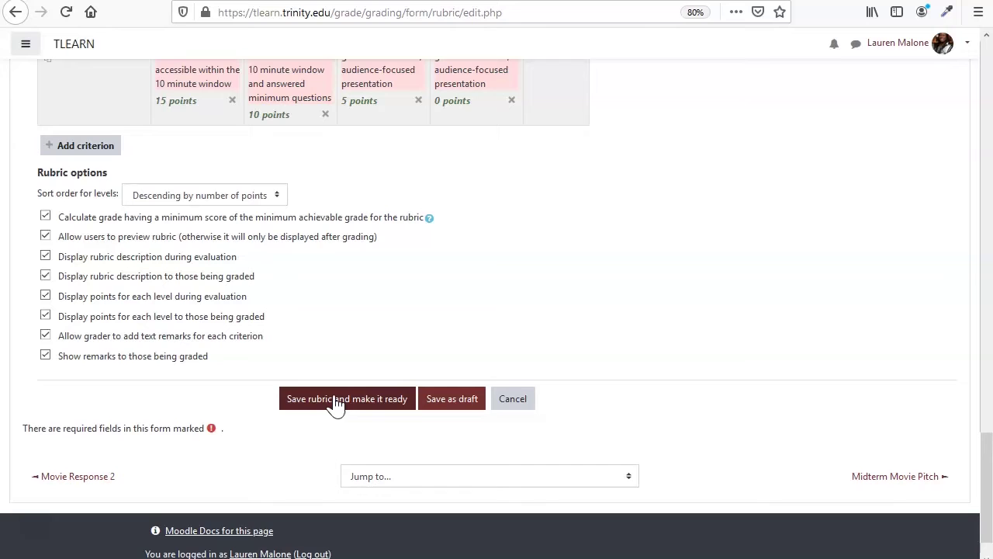
# Save Myth Paper 1 as ready for use and review its Advanced grading preview.
pyautogui.click(385, 407)
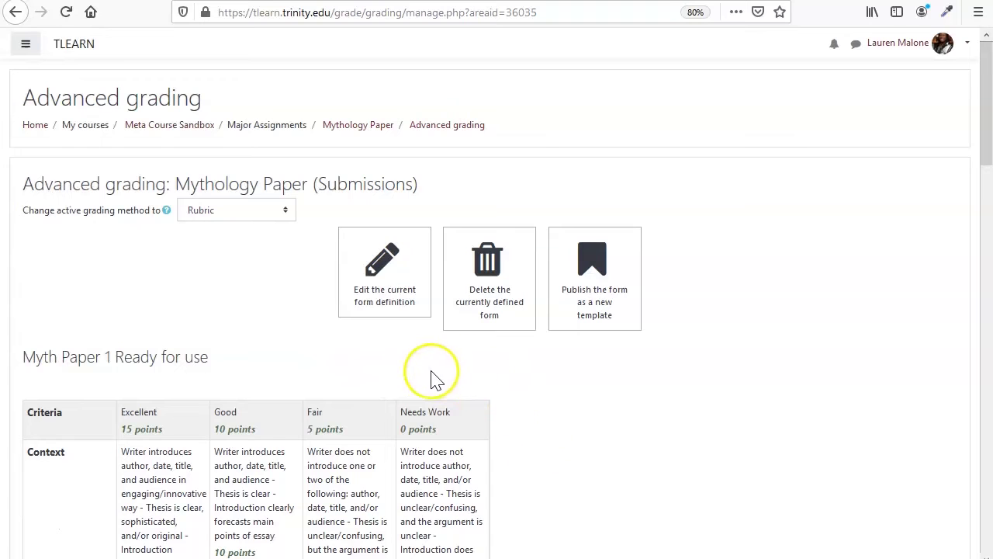
pyautogui.scroll(-8, 169, 388)
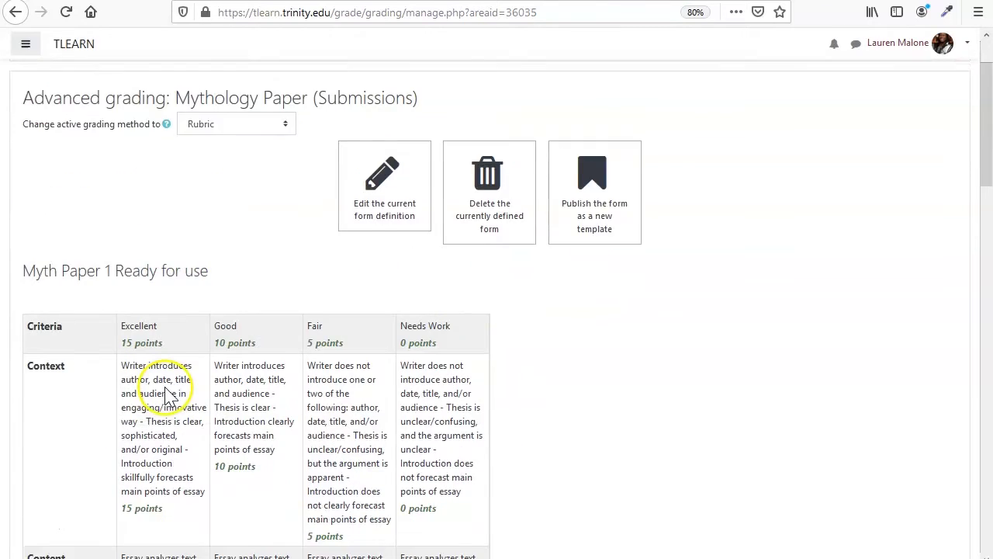
pyautogui.scroll(-12, 169, 383)
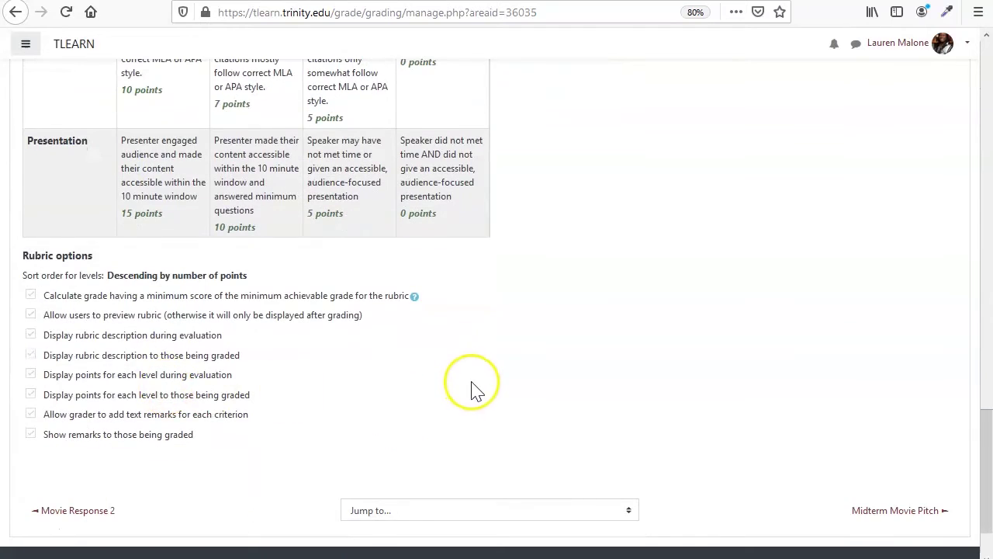
pyautogui.scroll(20, 471, 391)
pyautogui.scroll(1, 472, 388)
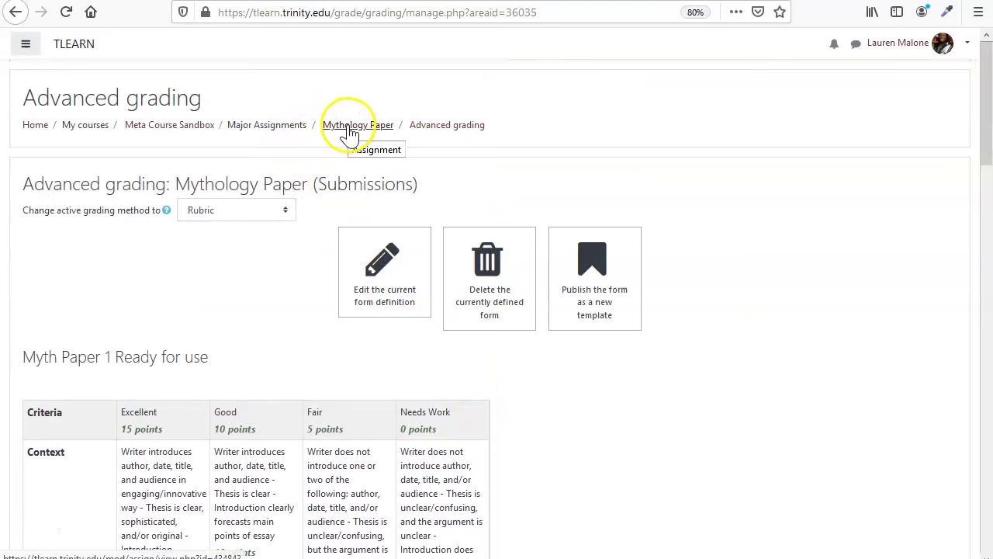
# From Mythology Paper's full submissions list, open the grader for the ungraded student.
pyautogui.click(350, 132)
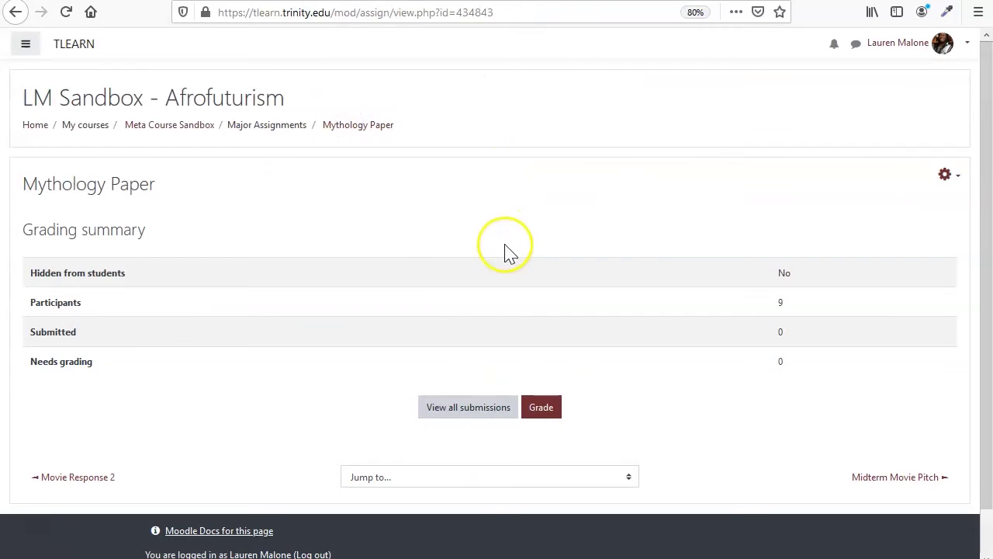
pyautogui.click(461, 410)
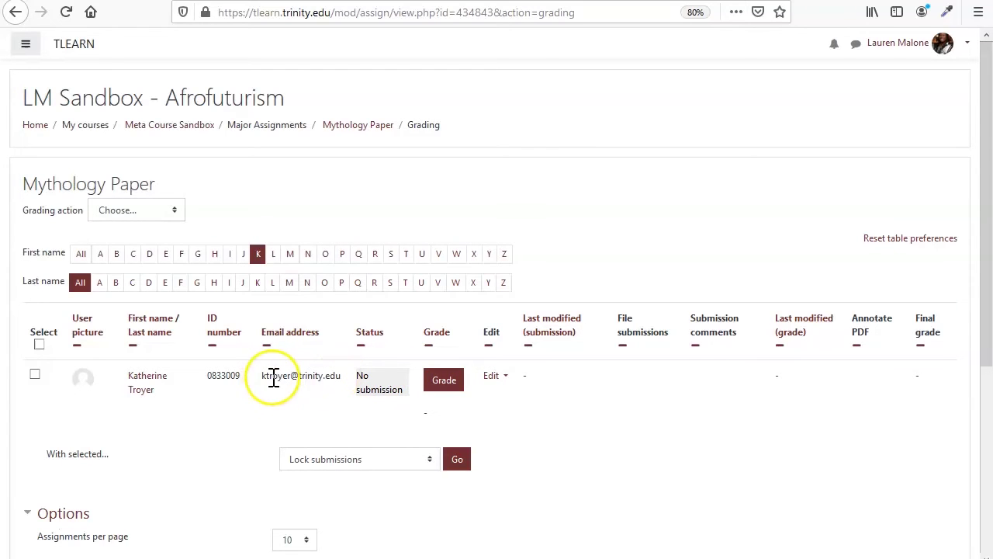
pyautogui.click(445, 385)
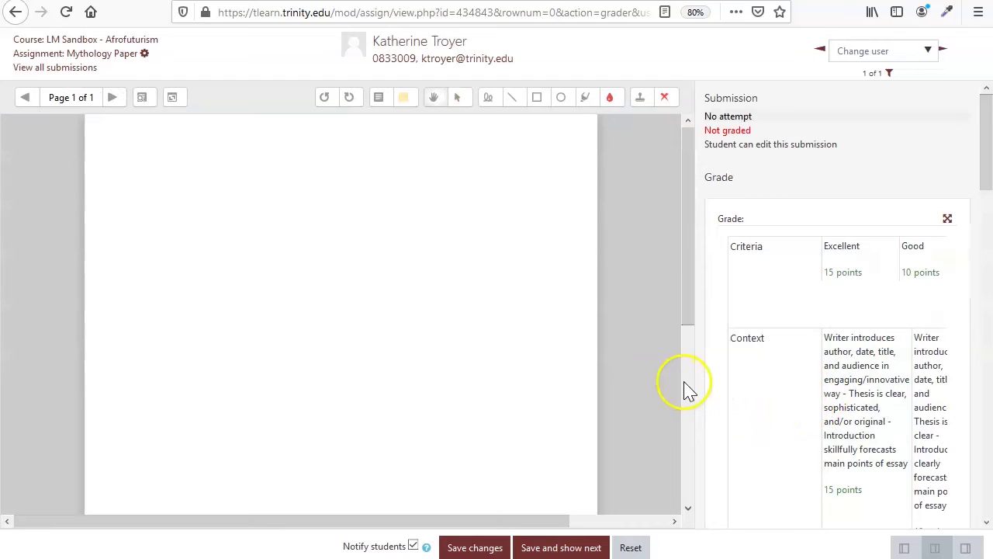
pyautogui.scroll(-4, 794, 392)
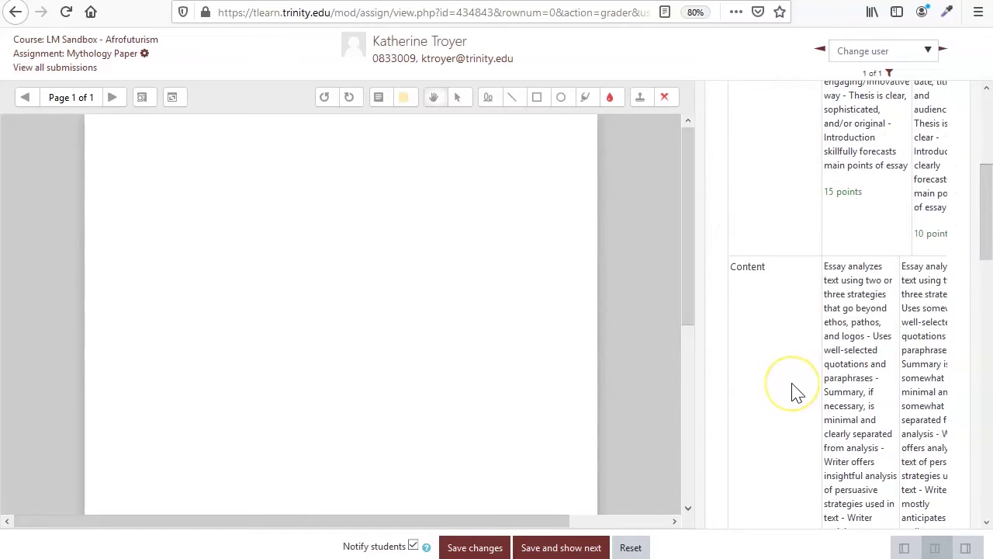
pyautogui.scroll(-2, 798, 392)
pyautogui.scroll(2, 798, 392)
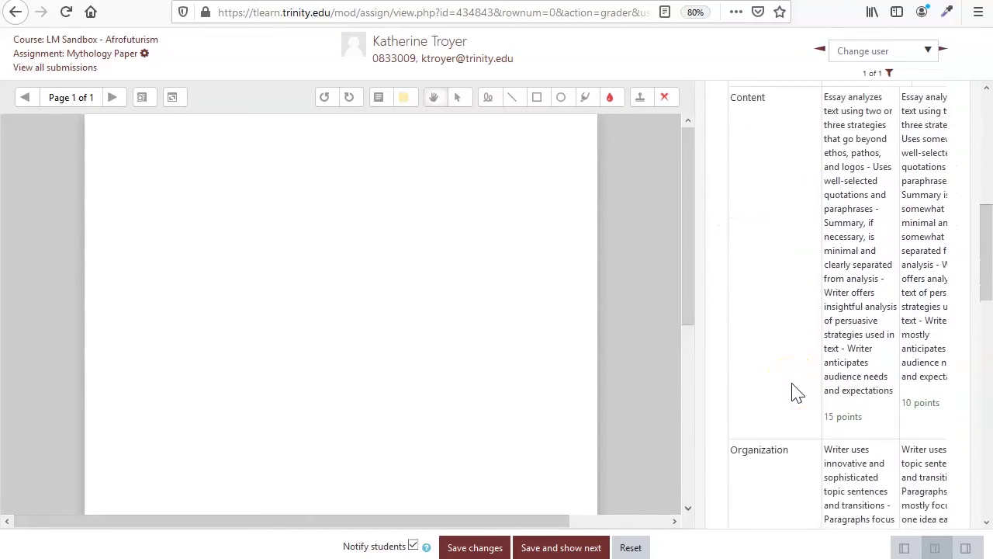
pyautogui.scroll(1, 800, 419)
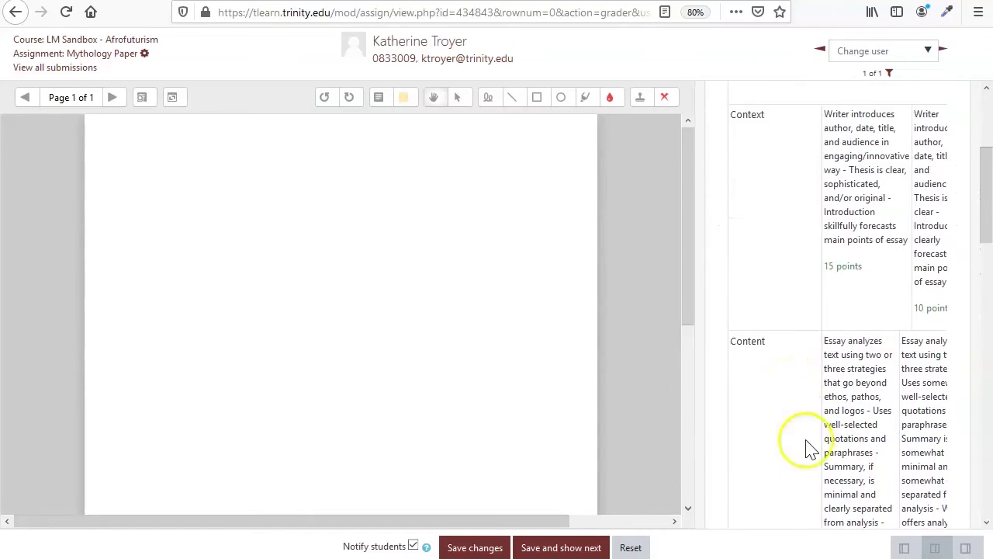
# Hide the submission preview and rate the Context criterion as Good (10 points).
pyautogui.click(906, 550)
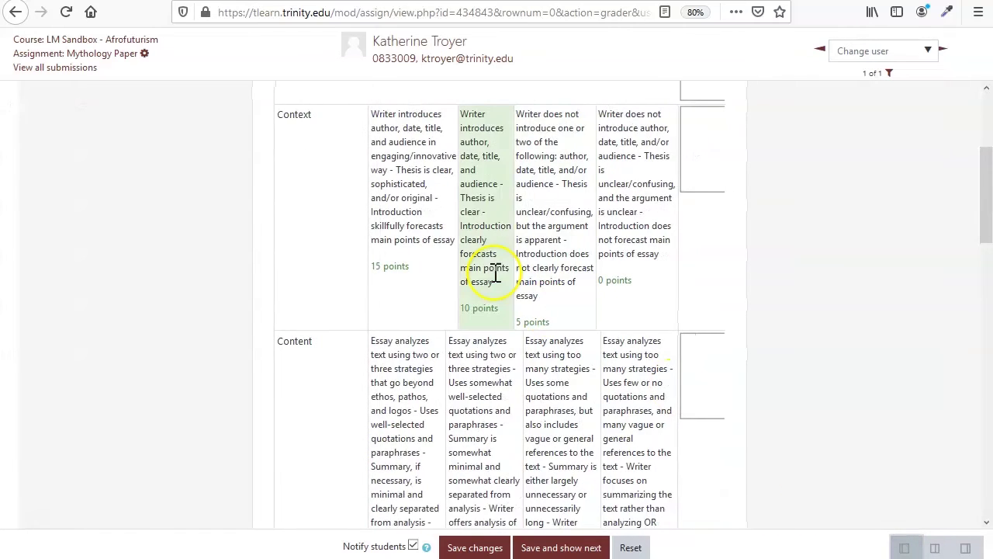
pyautogui.scroll(3, 497, 295)
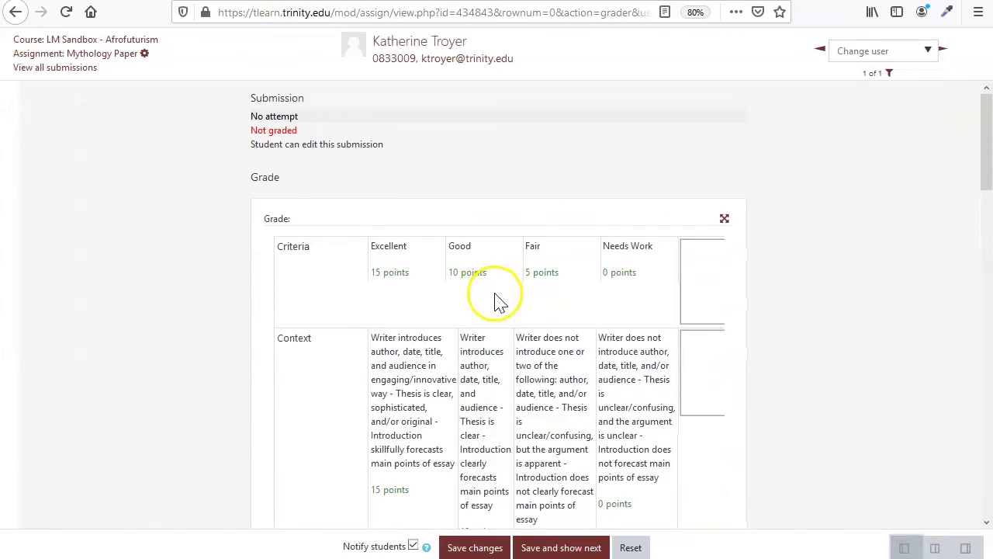
pyautogui.scroll(-2, 499, 303)
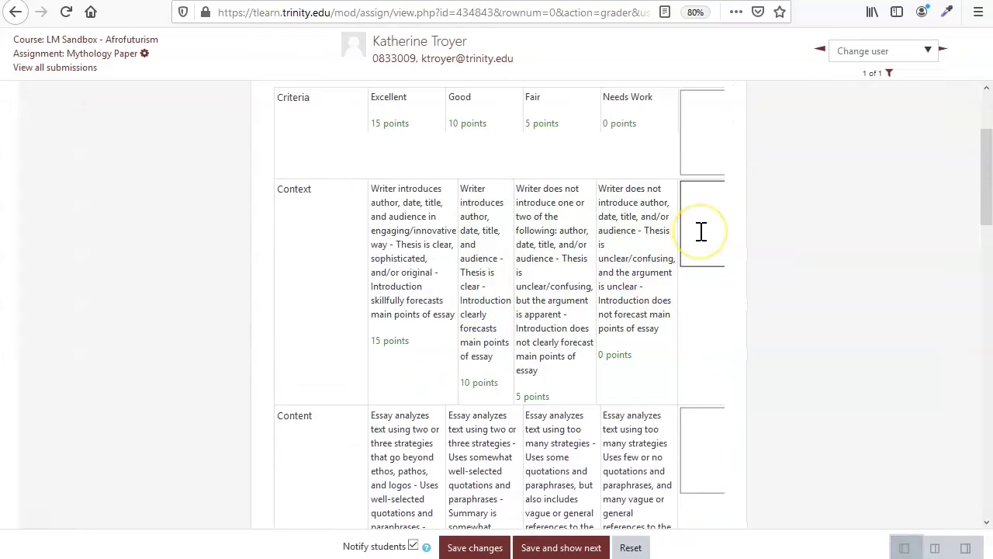
pyautogui.click(706, 231)
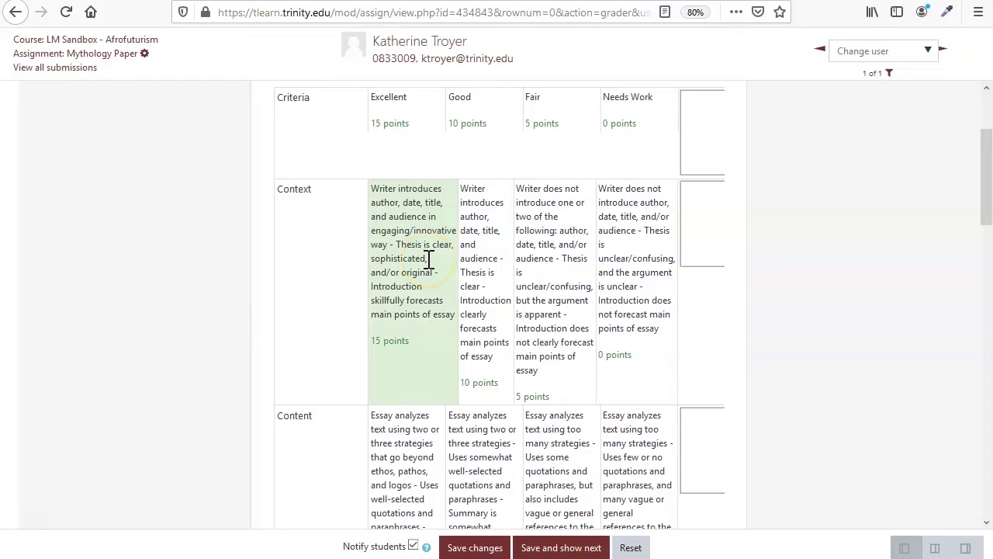
pyautogui.click(491, 257)
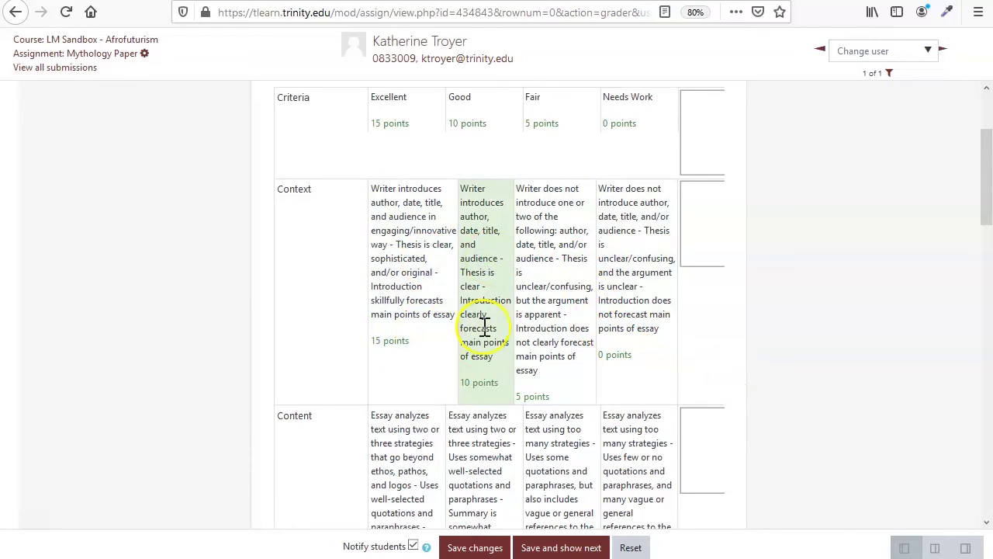
pyautogui.click(532, 269)
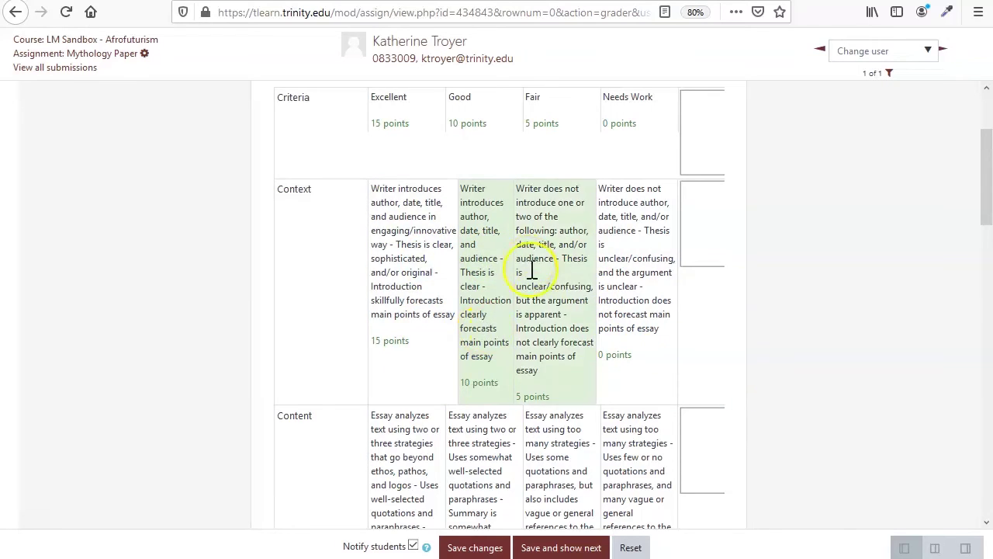
pyautogui.click(693, 245)
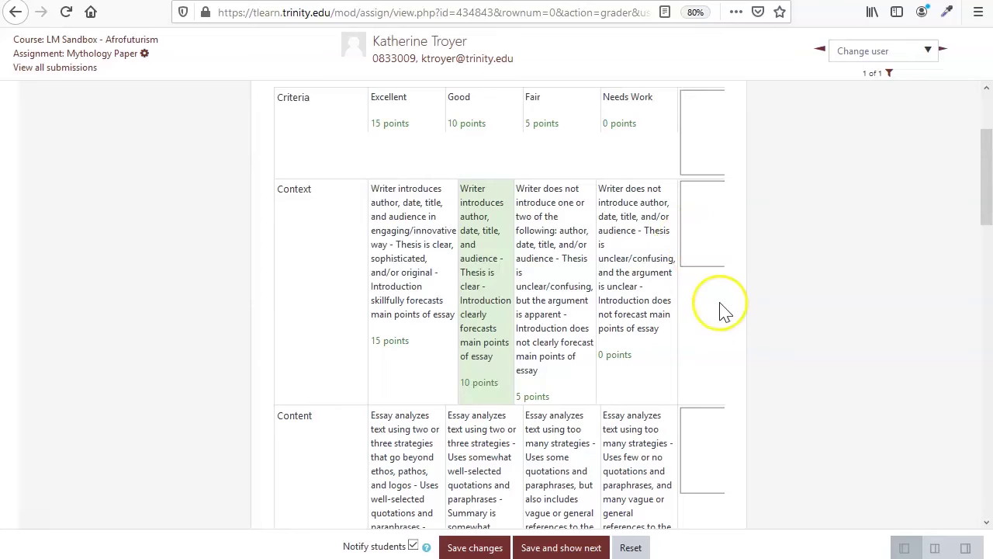
# Restore the default layout with the submission PDF beside the rubric.
pyautogui.scroll(-5, 734, 318)
pyautogui.scroll(-10, 735, 324)
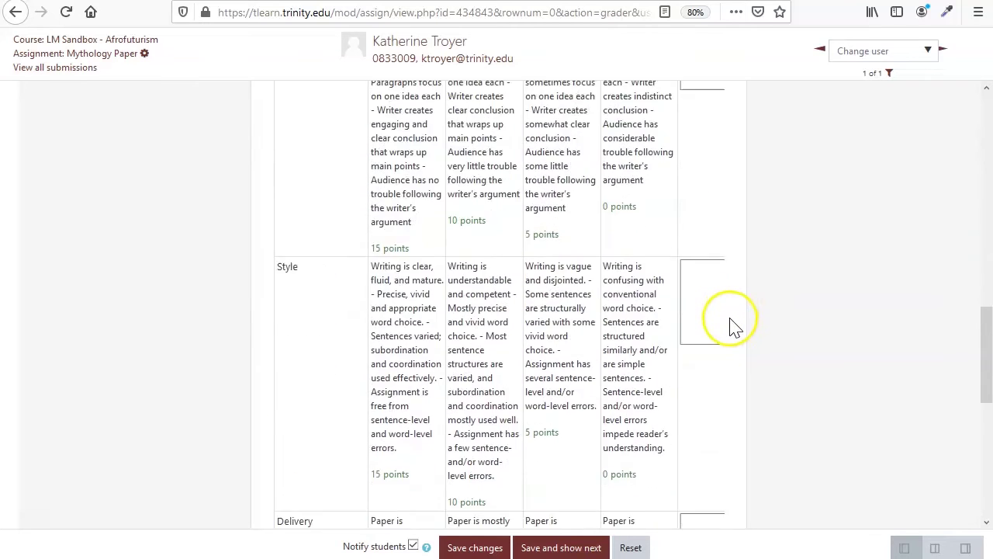
pyautogui.moveTo(667, 455); pyautogui.dragTo(748, 456)
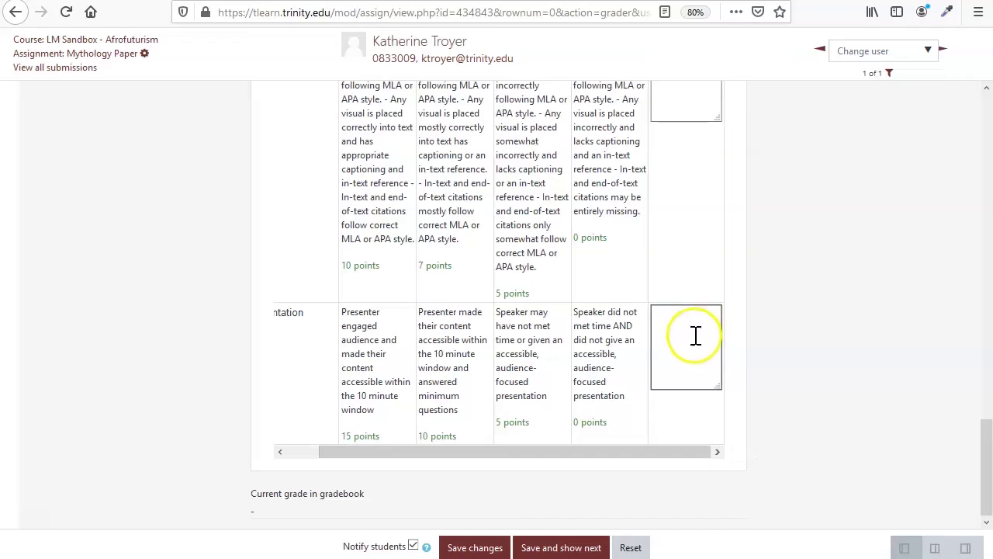
pyautogui.moveTo(683, 455); pyautogui.dragTo(541, 447)
pyautogui.click(937, 547)
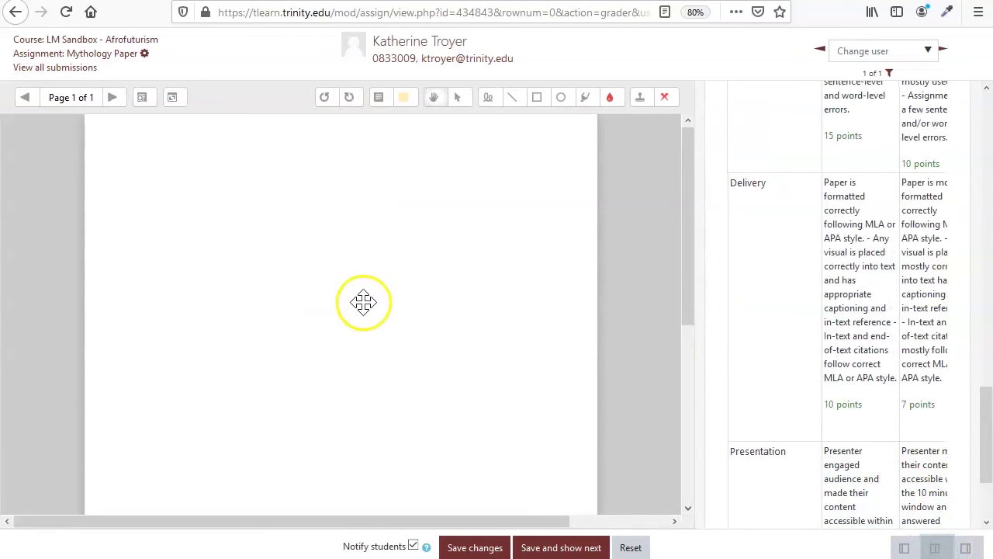
pyautogui.click(965, 547)
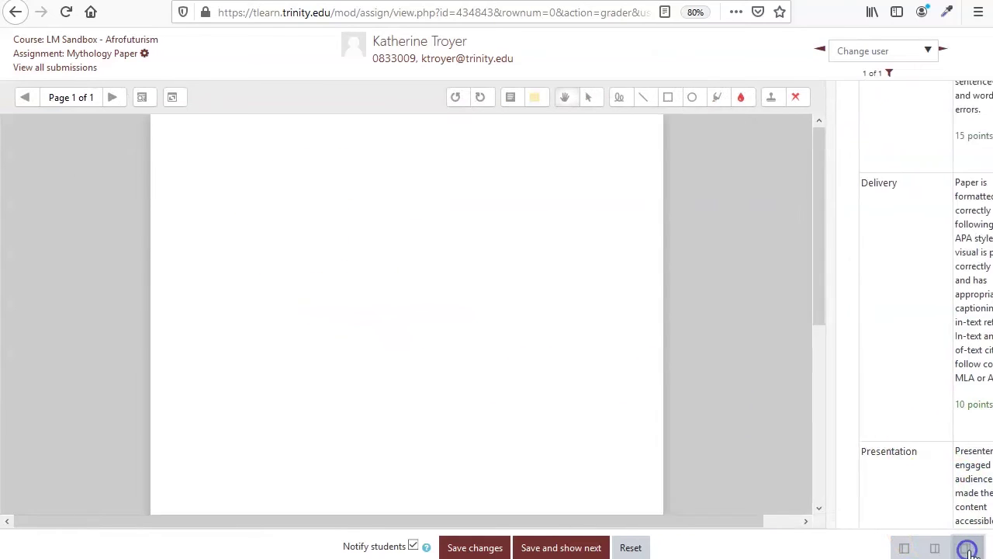
pyautogui.click(950, 548)
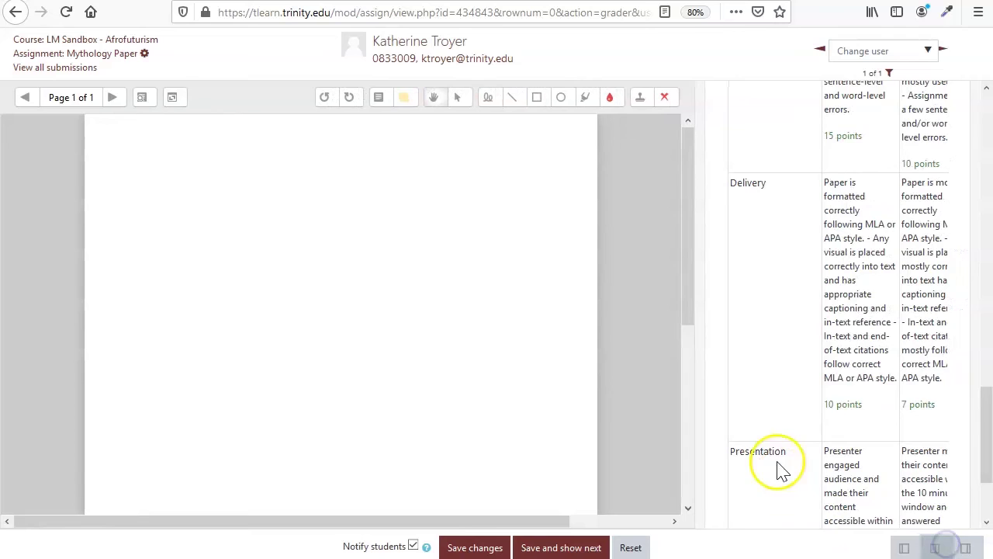
# Rate Content at 10, Organization at 15, Style at 10 and Presentation at 10 points.
pyautogui.click(811, 423)
pyautogui.scroll(-3, 830, 423)
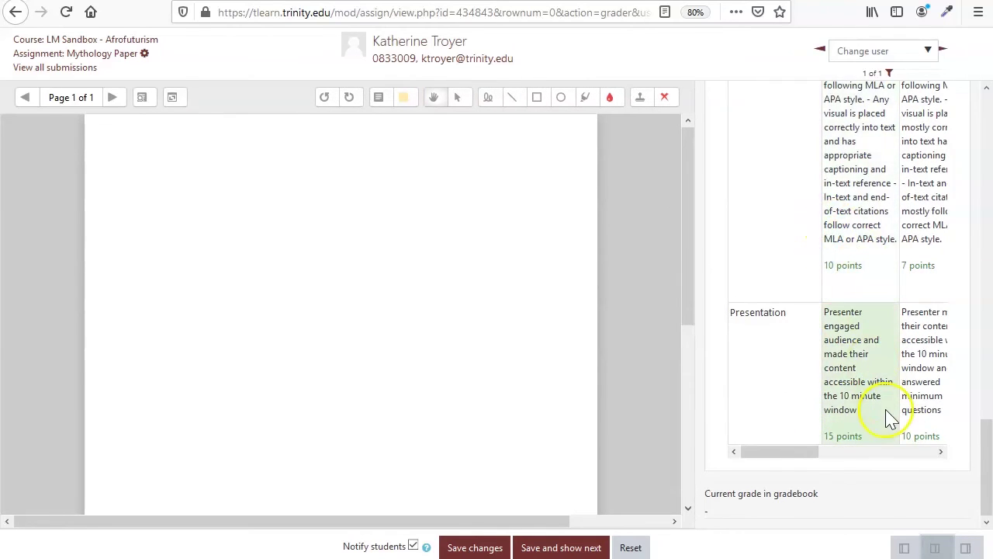
pyautogui.scroll(10, 887, 416)
pyautogui.scroll(10, 904, 393)
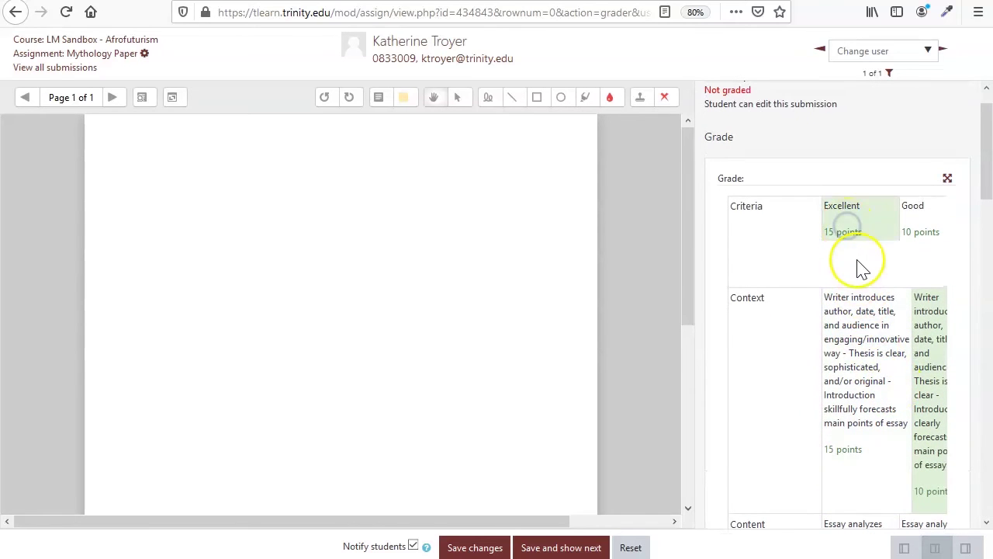
pyautogui.scroll(-4, 862, 334)
pyautogui.scroll(-5, 871, 333)
pyautogui.click(917, 291)
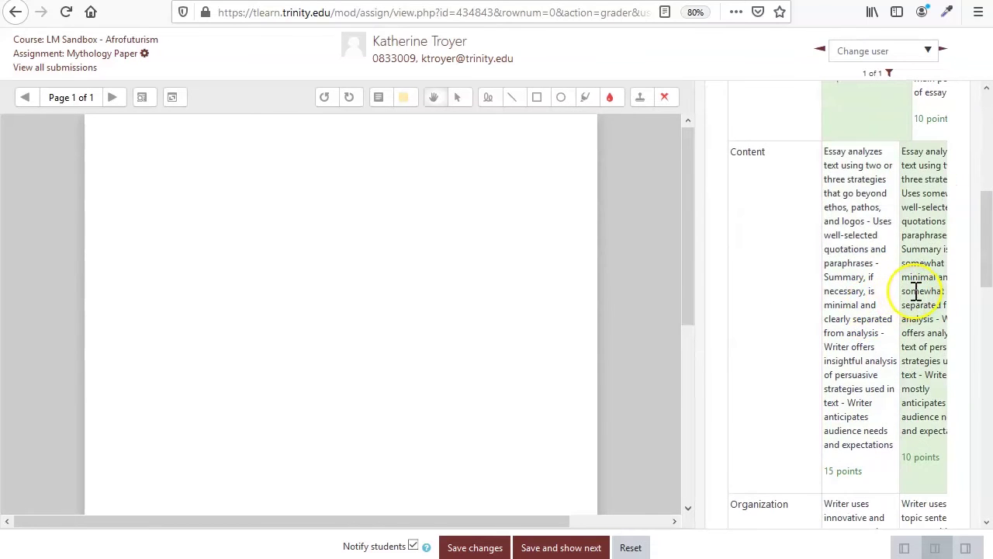
pyautogui.scroll(-7, 908, 326)
pyautogui.click(866, 301)
pyautogui.scroll(-7, 866, 302)
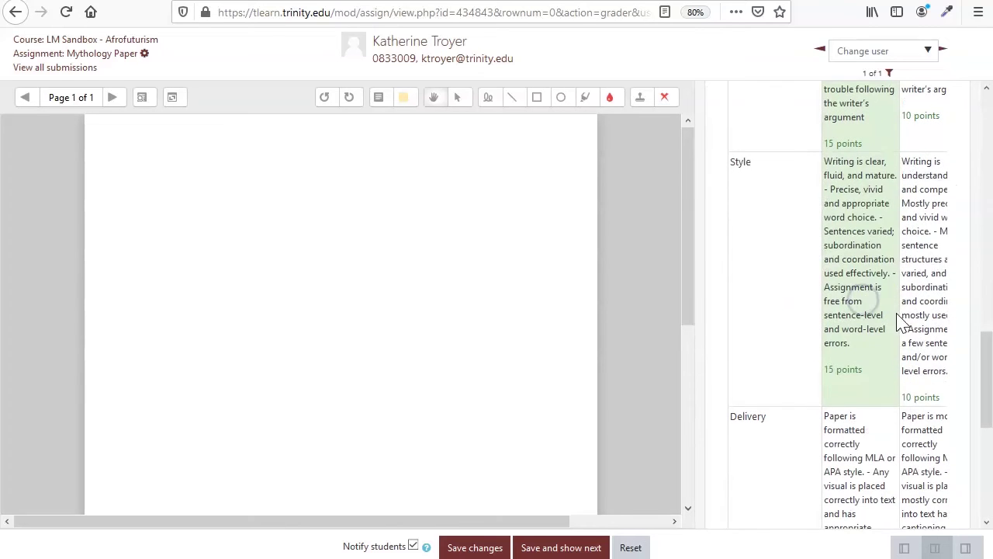
pyautogui.click(908, 309)
pyautogui.scroll(-4, 877, 370)
pyautogui.scroll(-5, 875, 370)
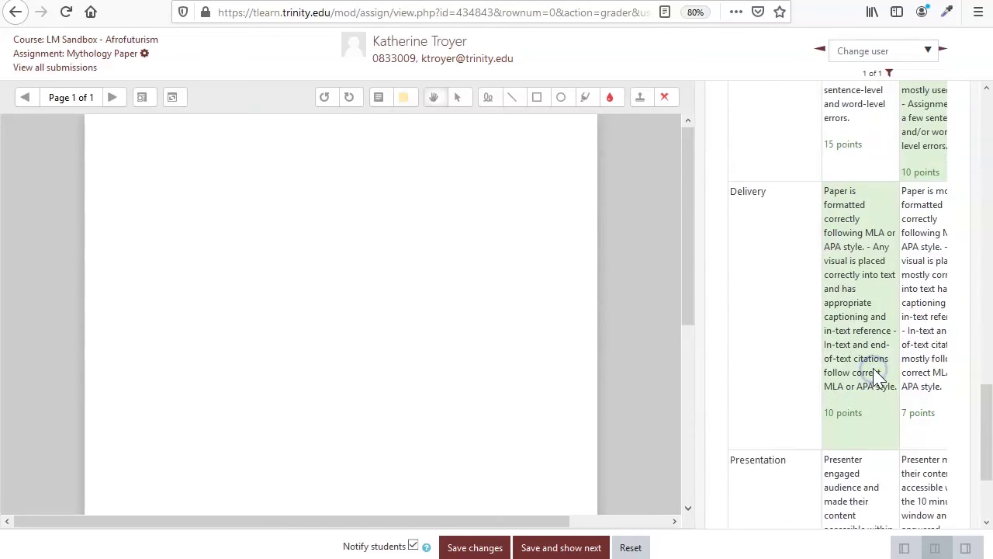
pyautogui.click(912, 350)
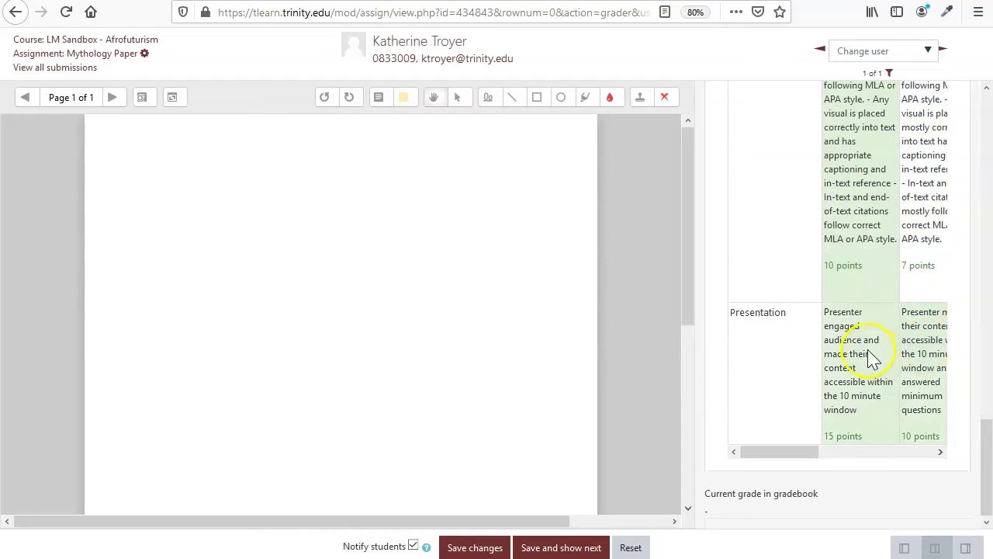
# Hide the submission preview to return to the full-width rubric view.
pyautogui.scroll(8, 780, 377)
pyautogui.scroll(4, 781, 377)
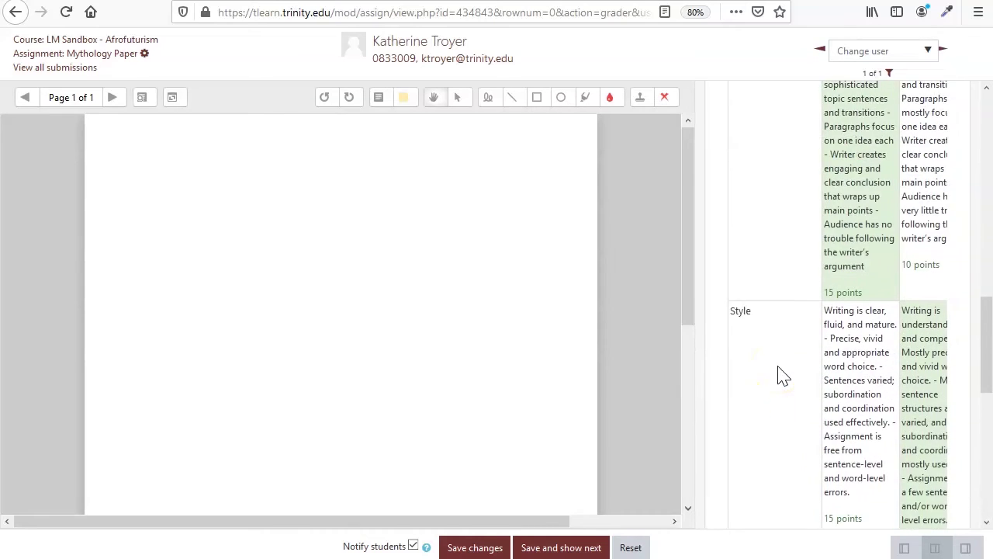
pyautogui.scroll(-12, 779, 375)
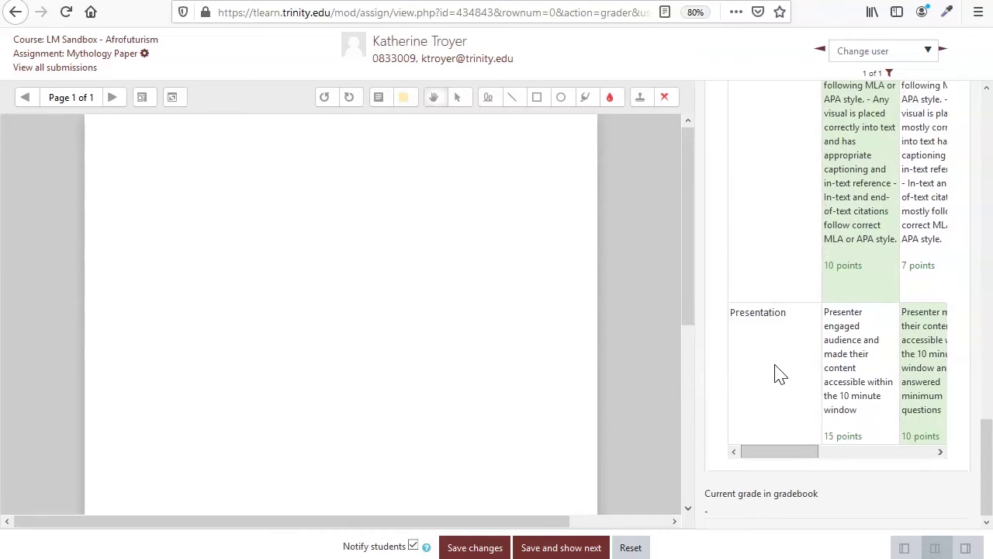
pyautogui.click(825, 455)
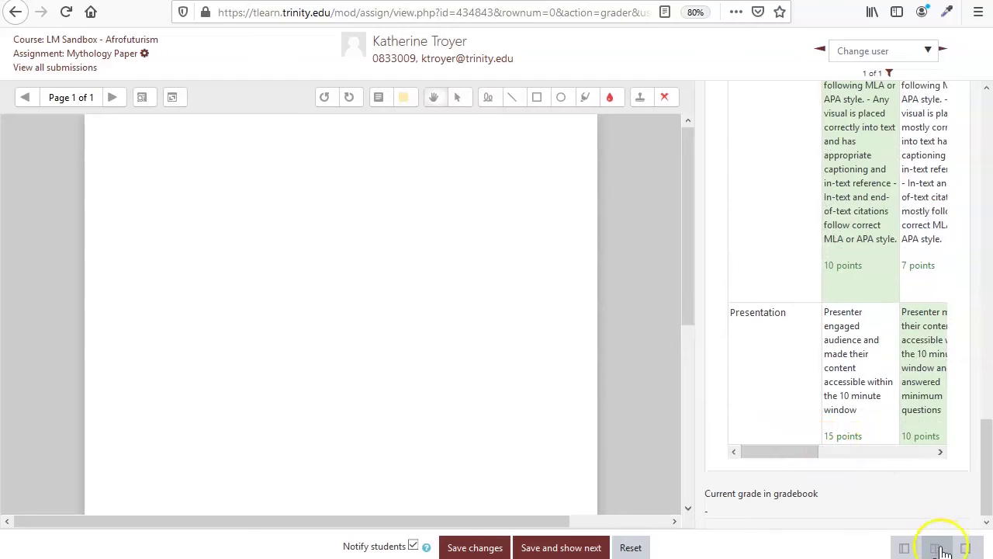
pyautogui.click(904, 548)
pyautogui.scroll(-3, 427, 281)
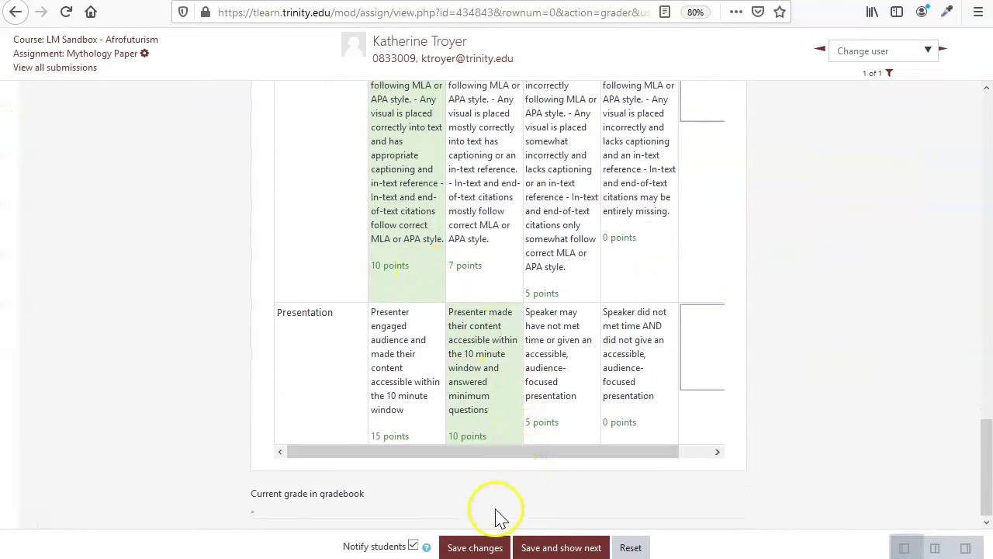
# Save the rubric grade without notifying the student and check the 85.00 gradebook grade.
pyautogui.click(470, 549)
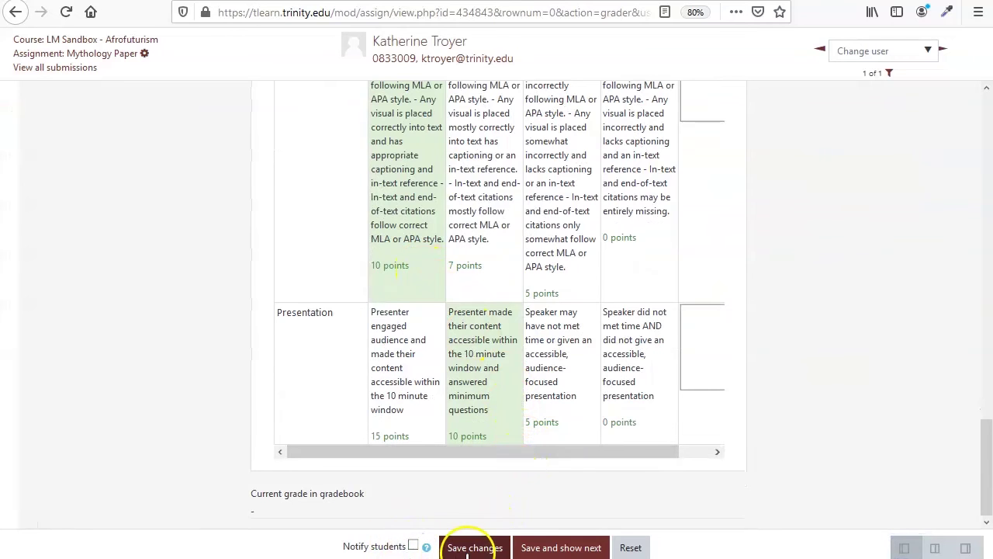
pyautogui.click(533, 356)
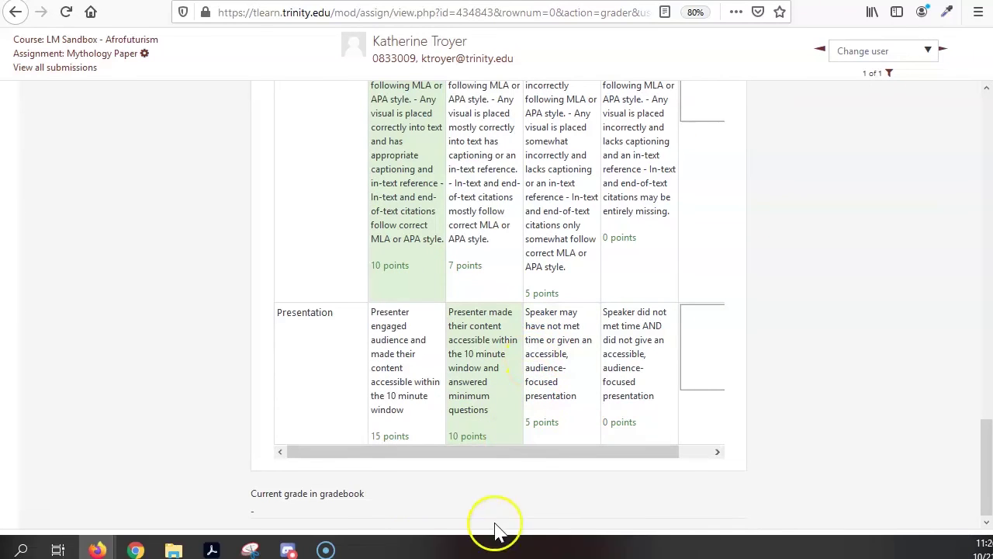
pyautogui.click(472, 548)
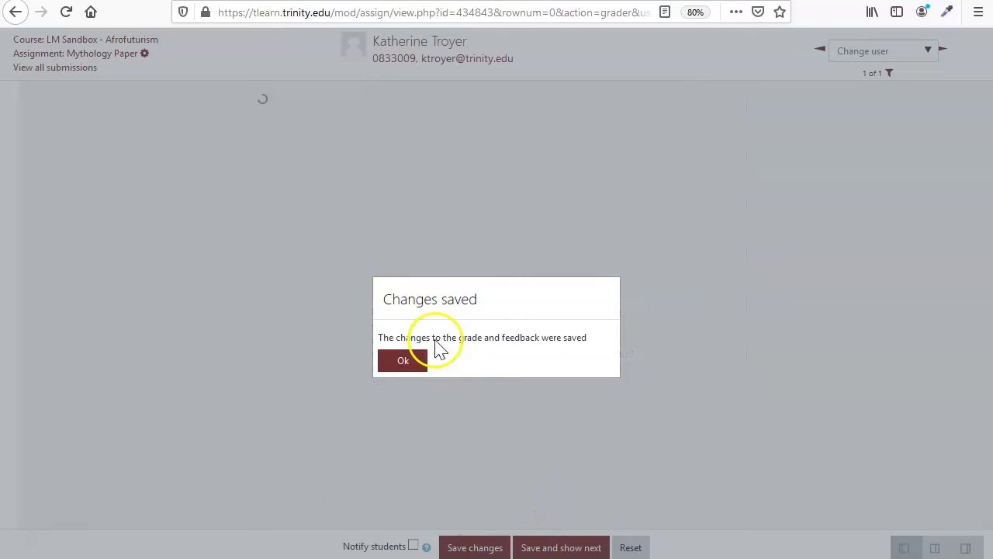
pyautogui.click(399, 361)
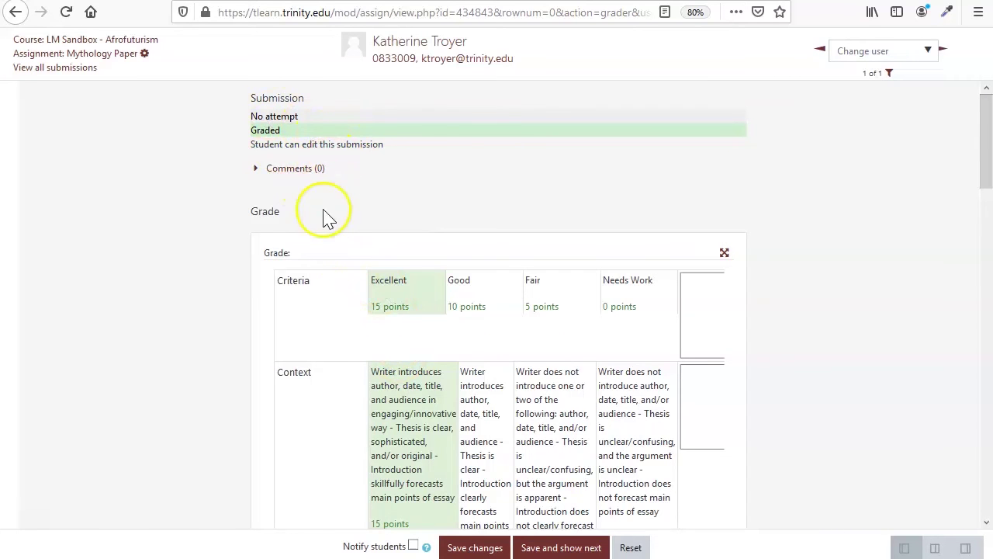
pyautogui.scroll(-15, 262, 300)
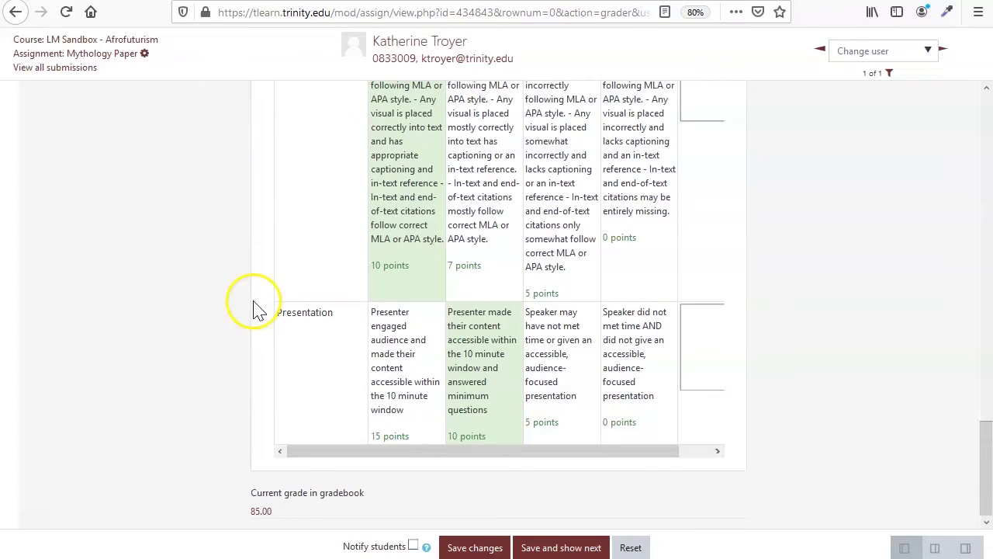
pyautogui.moveTo(288, 494); pyautogui.dragTo(276, 522)
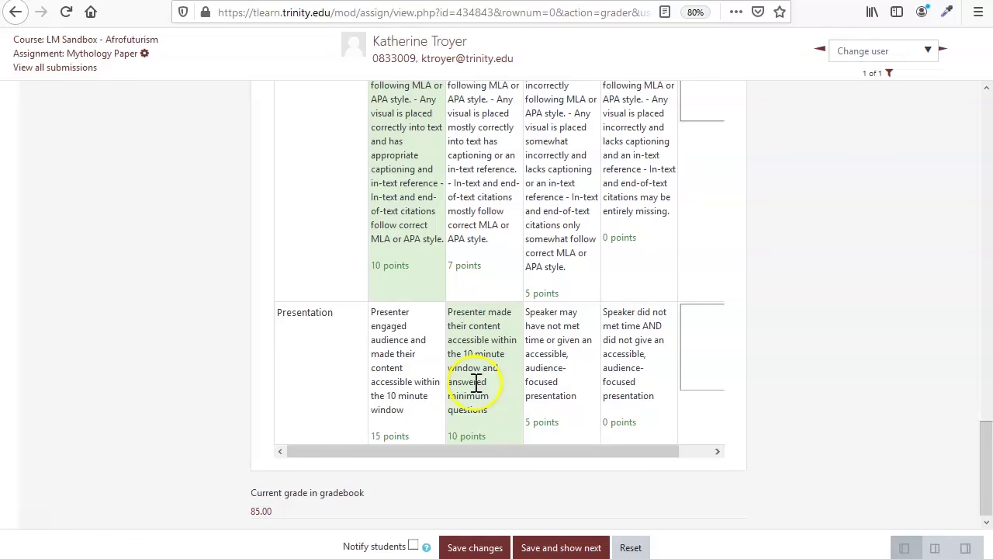
# Scroll back up through the graded Mythology Paper submission and its marked rubric.
pyautogui.scroll(10, 585, 399)
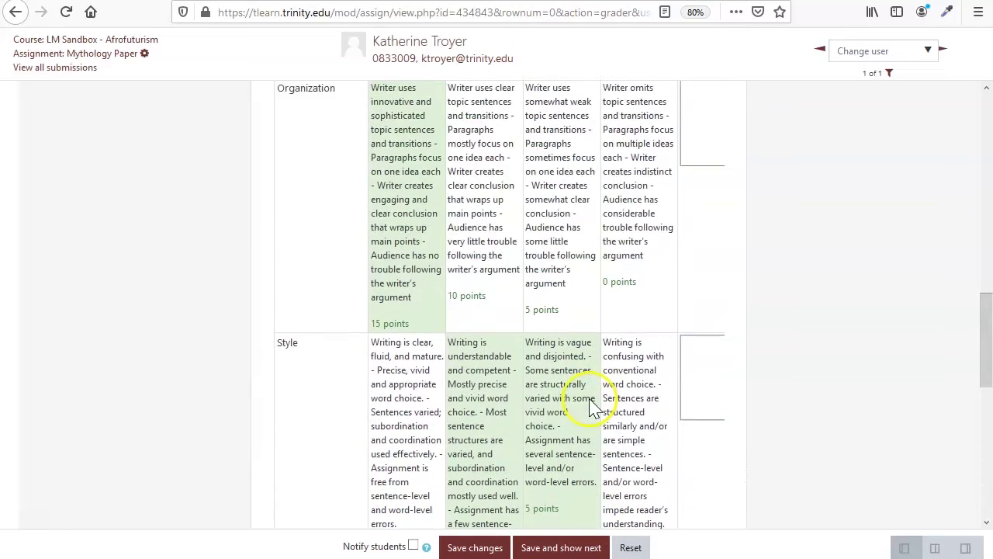
pyautogui.scroll(3, 590, 404)
pyautogui.scroll(15, 586, 398)
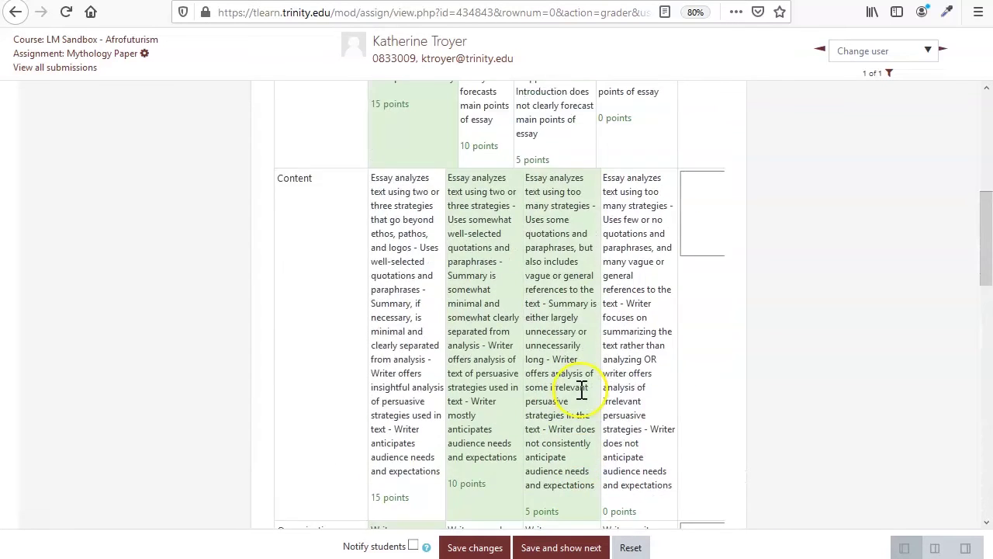
pyautogui.scroll(4, 585, 399)
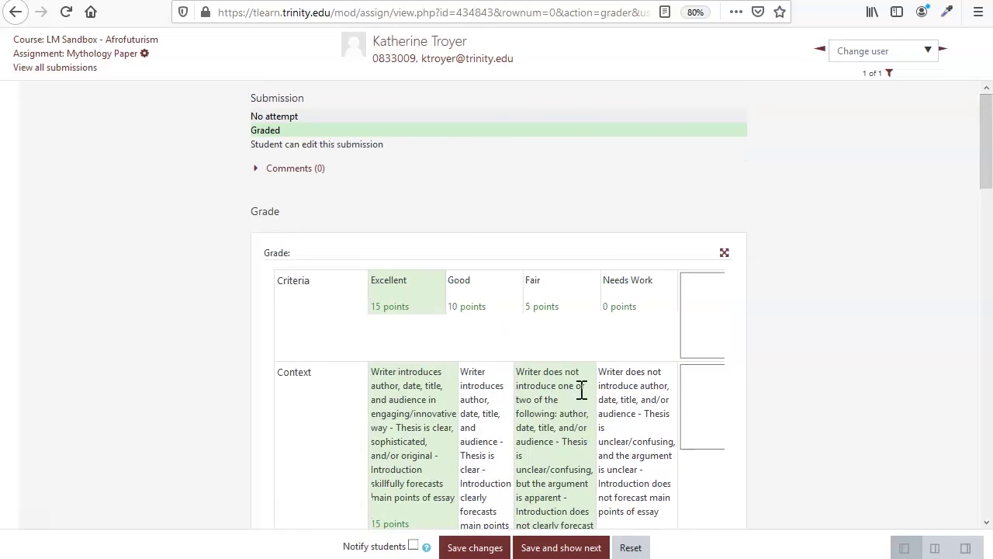